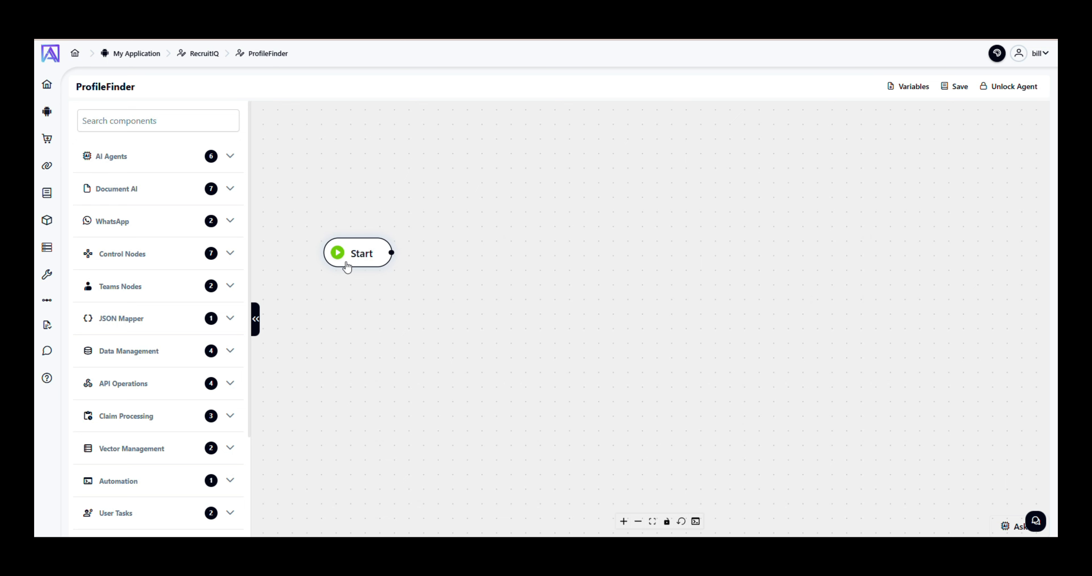
# Add a Prompt Your LLM node from AI Agents and connect Start's output to it.
pyautogui.click(188, 165)
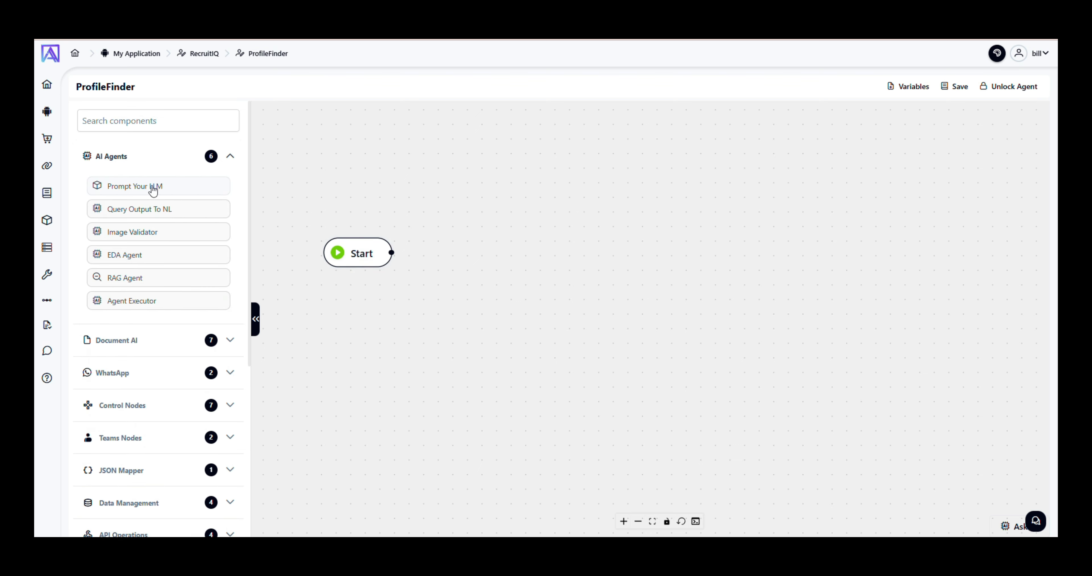
pyautogui.moveTo(136, 186); pyautogui.dragTo(530, 253)
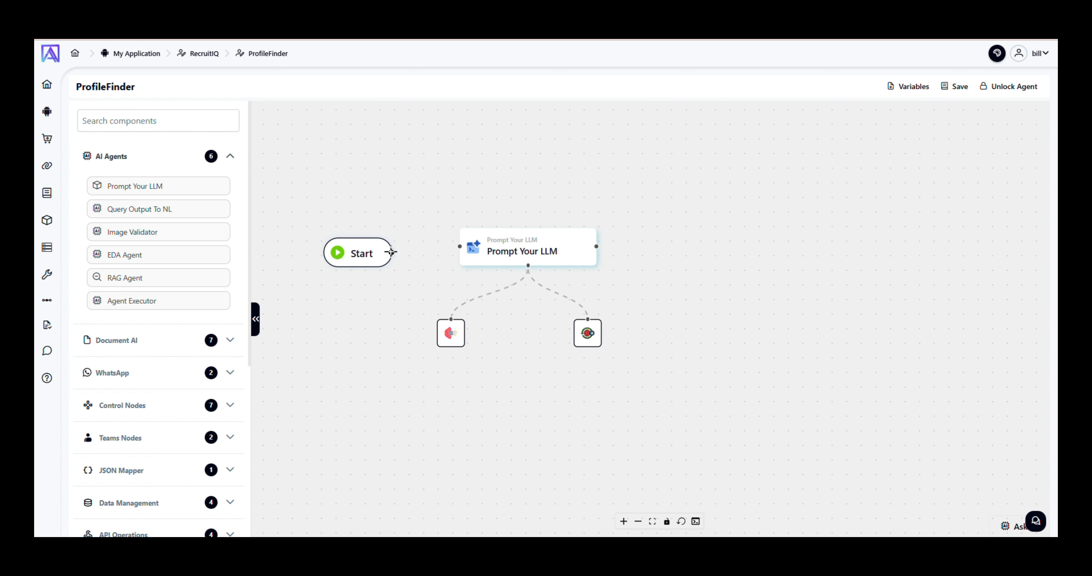
pyautogui.moveTo(391, 252); pyautogui.dragTo(459, 246)
pyautogui.moveTo(323, 262); pyautogui.dragTo(295, 256)
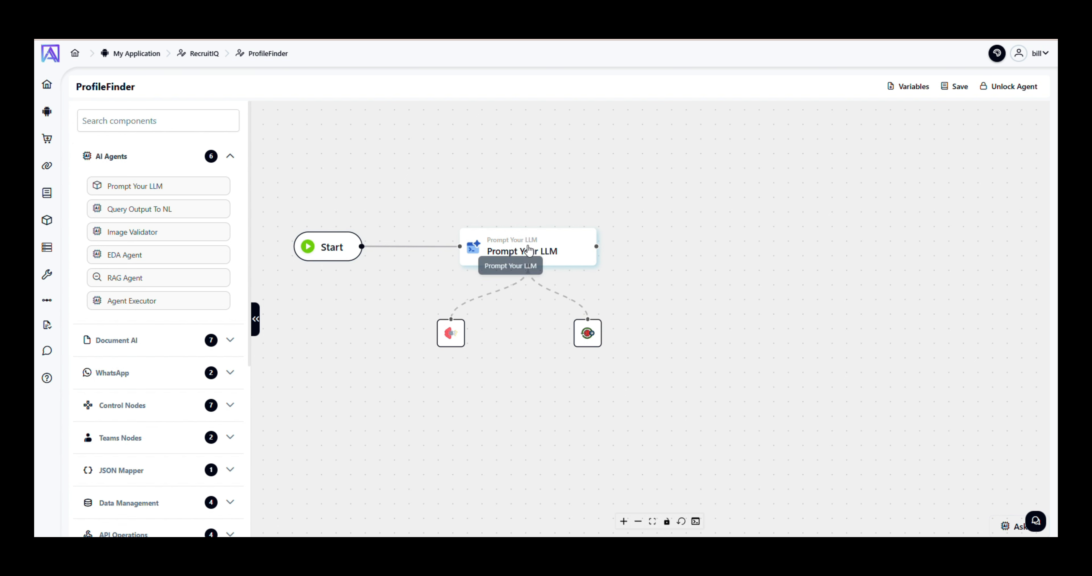
# Set the node's LLM configuration to GPT 4-o mini.
pyautogui.click(461, 333)
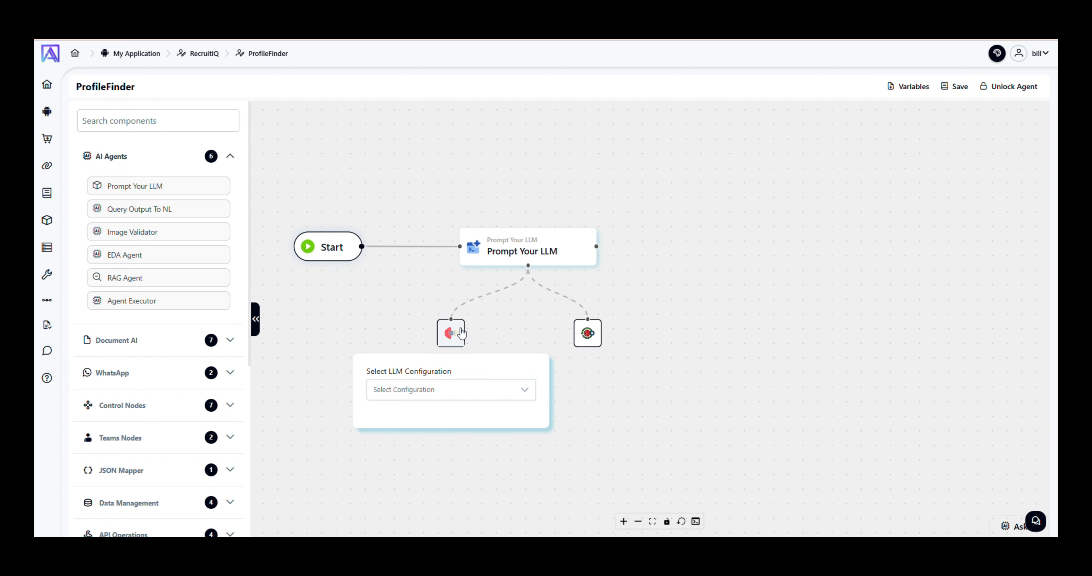
pyautogui.click(456, 394)
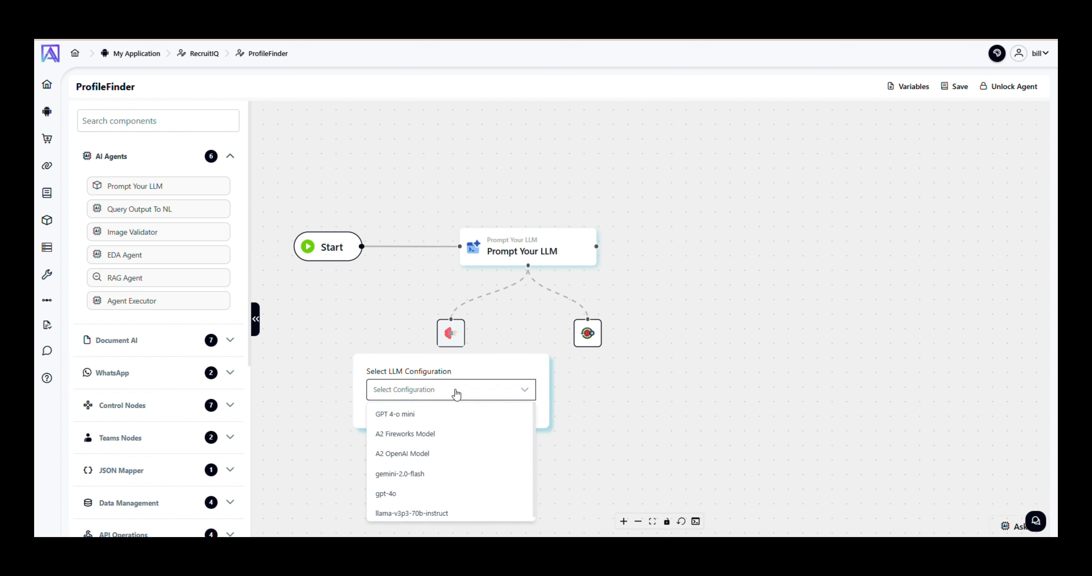
pyautogui.click(387, 415)
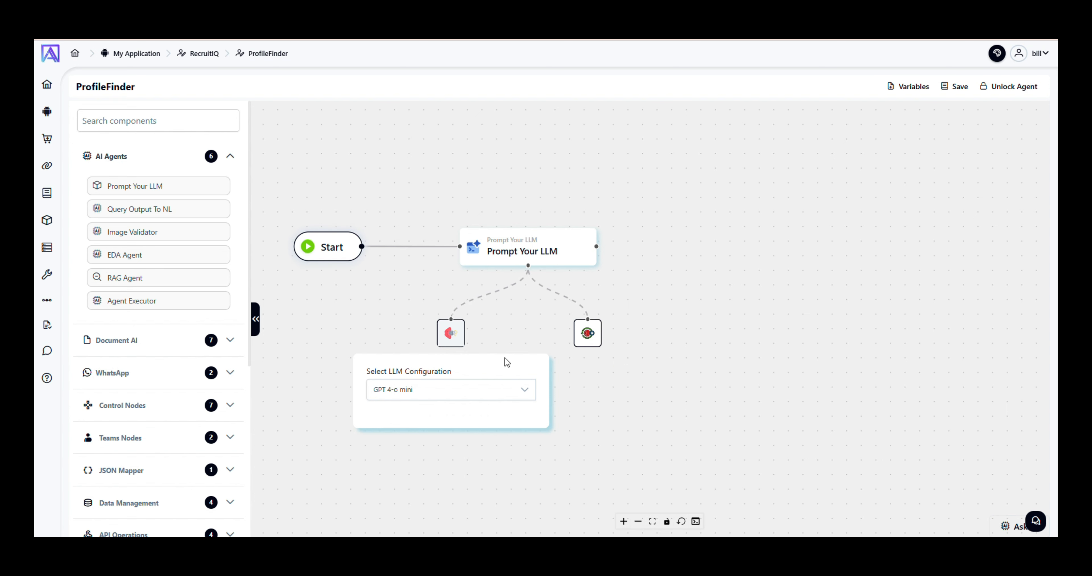
pyautogui.click(457, 339)
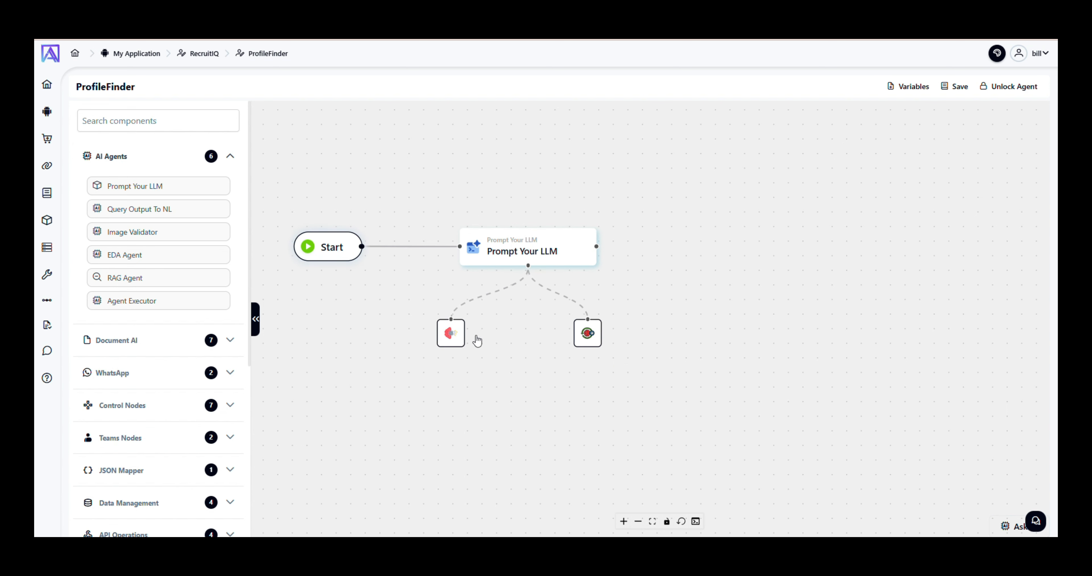
# Set the node's memory limit to 5, fetched from Global Memory.
pyautogui.click(594, 337)
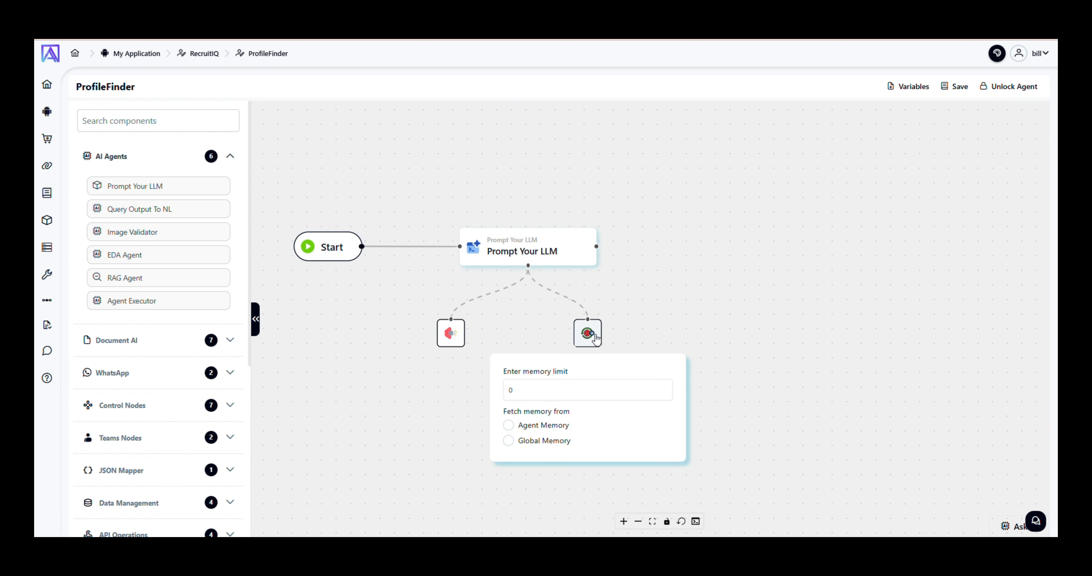
pyautogui.click(522, 392)
pyautogui.press('BackSpace')
pyautogui.write('5')
pyautogui.click(508, 440)
# Open the node's full-size prompt editor and look through the Prompt Snippets list.
pyautogui.click(592, 346)
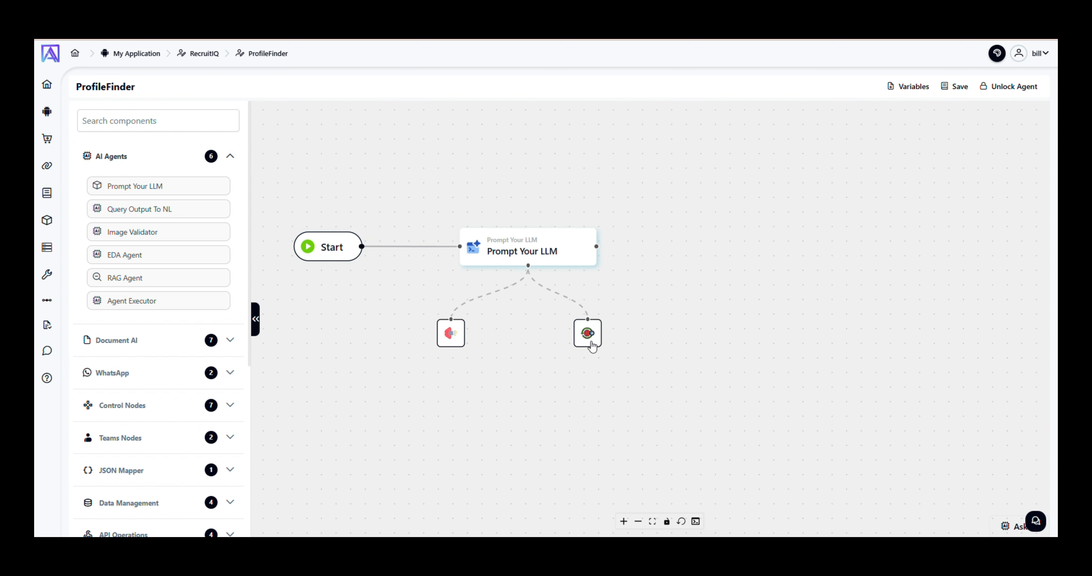
pyautogui.click(540, 249)
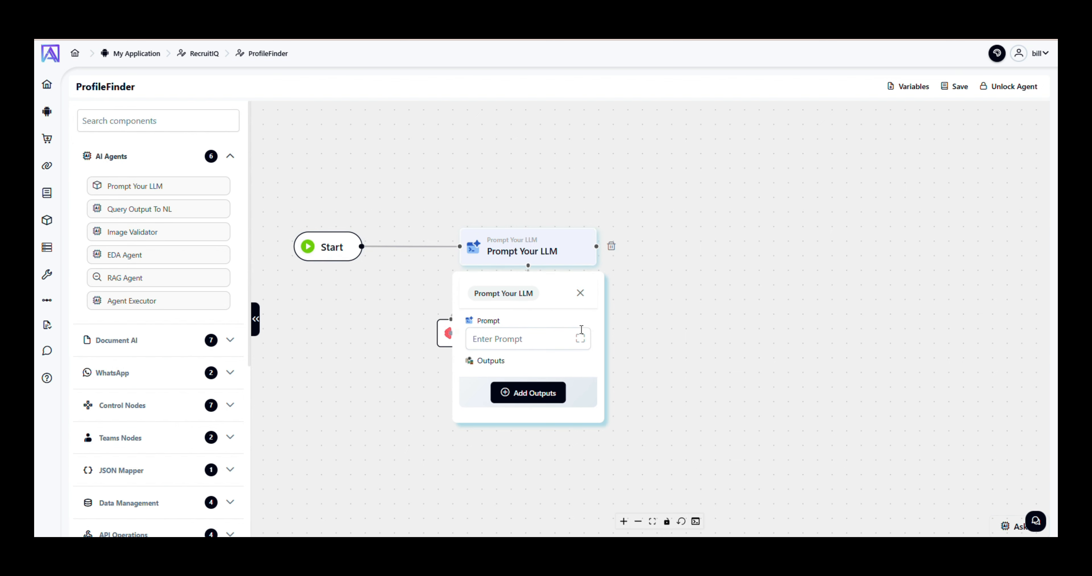
pyautogui.click(580, 339)
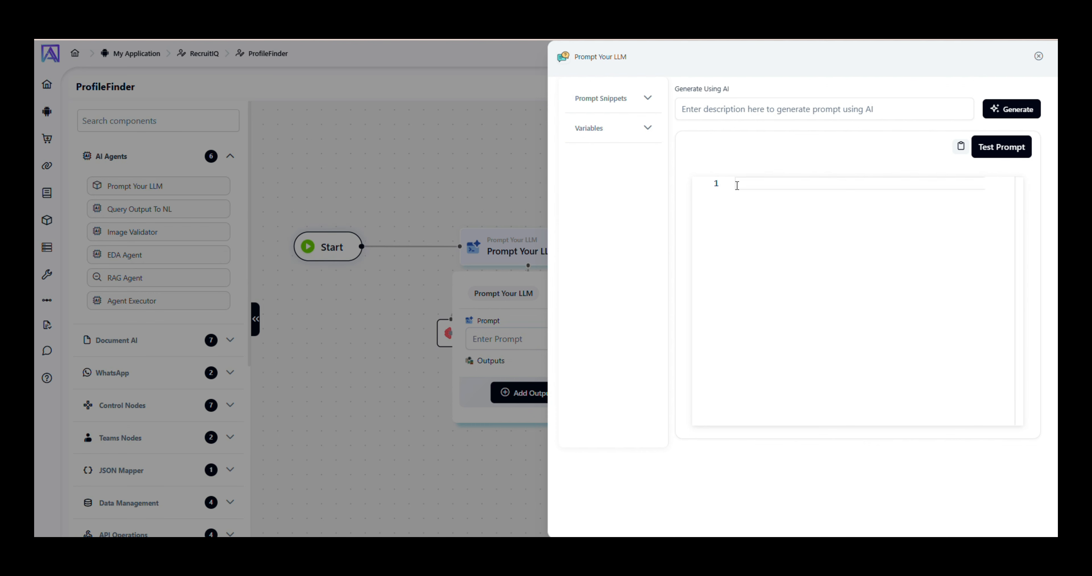
pyautogui.click(612, 103)
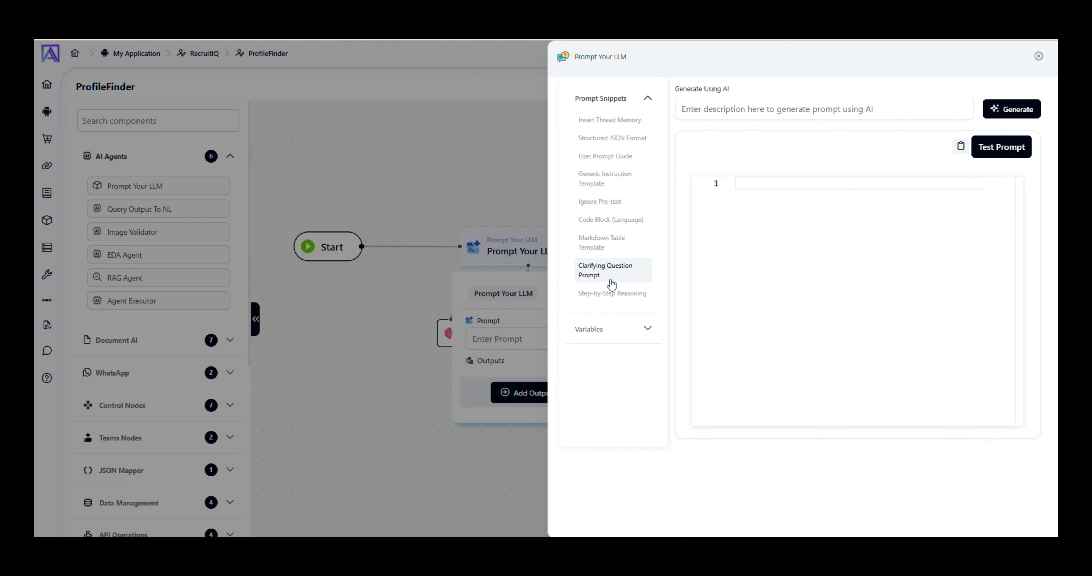
pyautogui.click(605, 100)
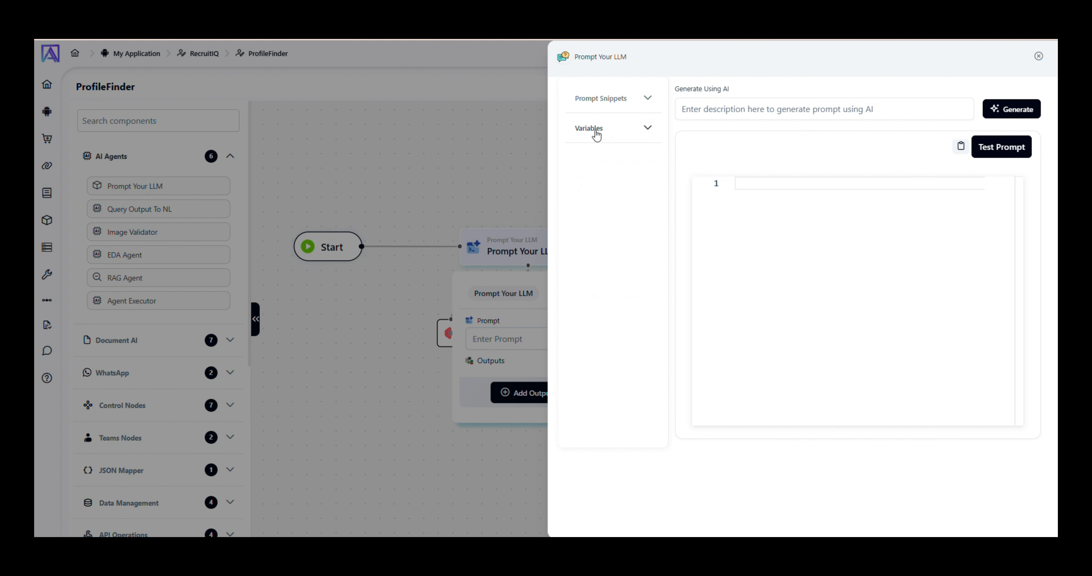
# Insert the {sys_username} variable into the prompt, then delete it so the prompt is blank.
pyautogui.click(597, 134)
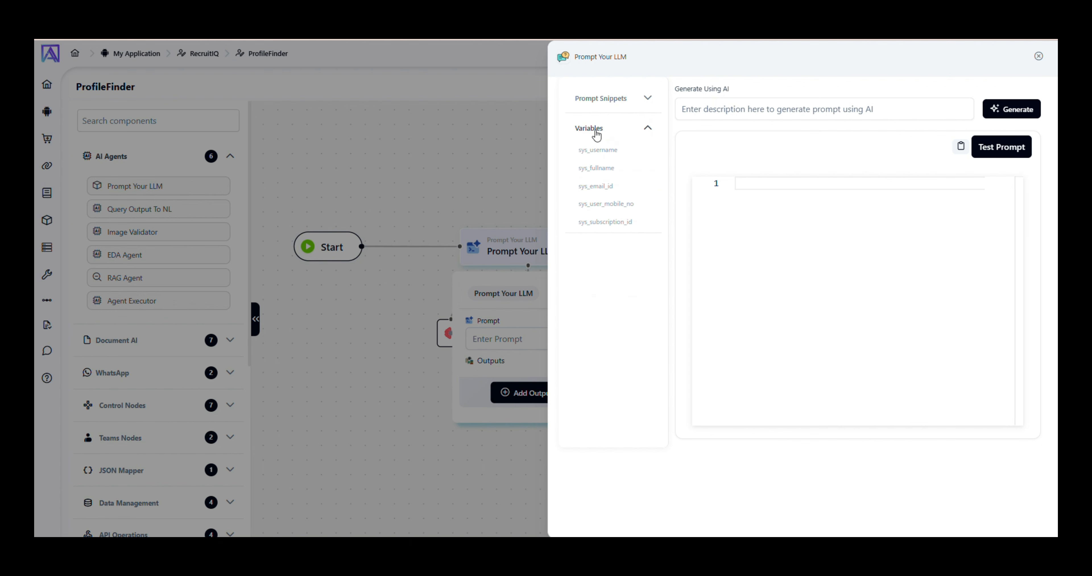
pyautogui.click(596, 151)
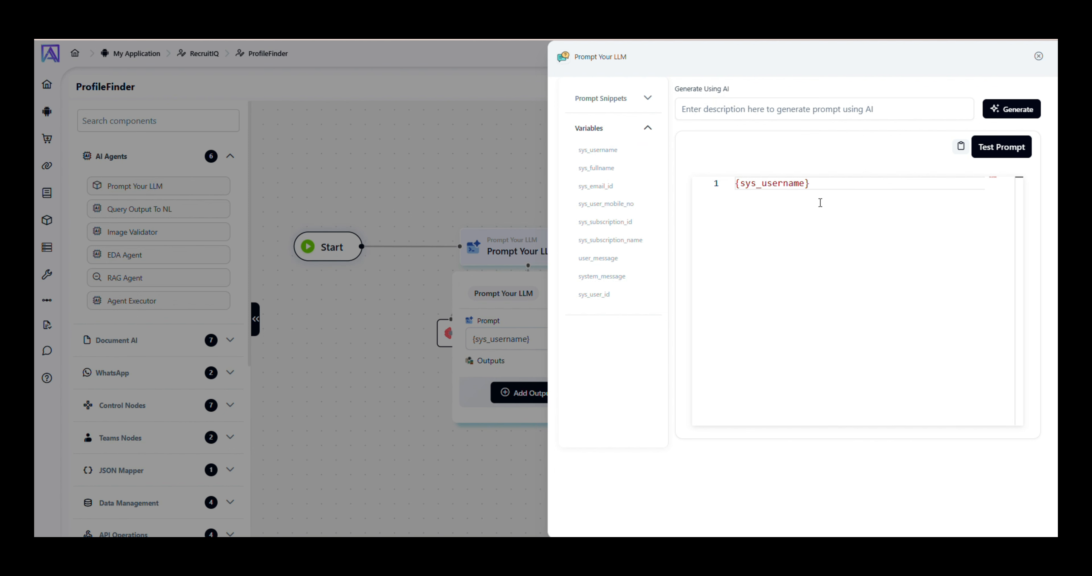
pyautogui.hotkey('ctrl', 'a')
pyautogui.press('BackSpace')
pyautogui.click(607, 129)
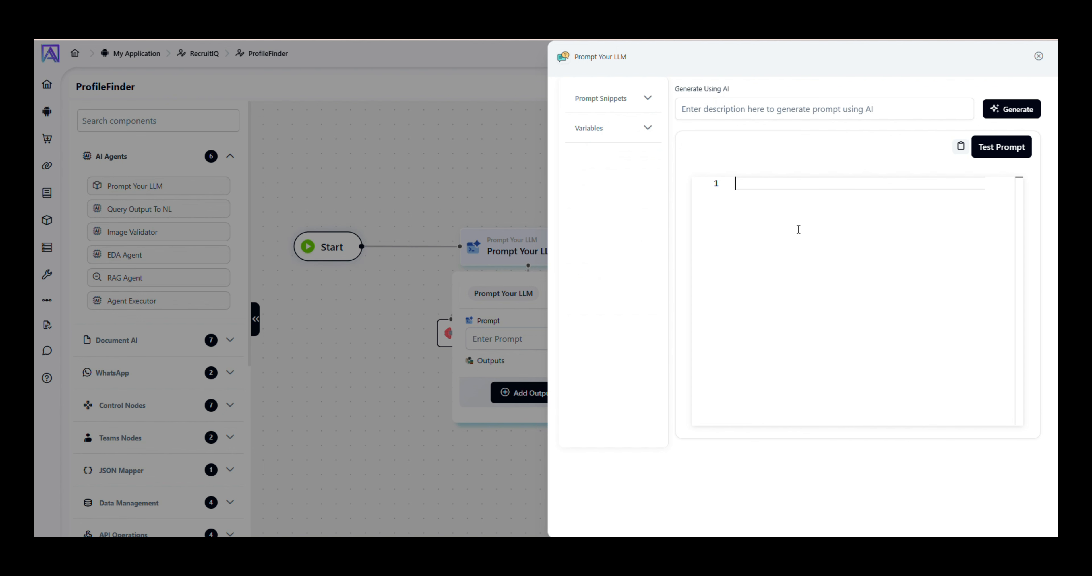
# Generate a skills-extraction prompt with AI from a pasted description, correcting 'extrects' to 'extracts'.
pyautogui.click(725, 115)
pyautogui.click(693, 111)
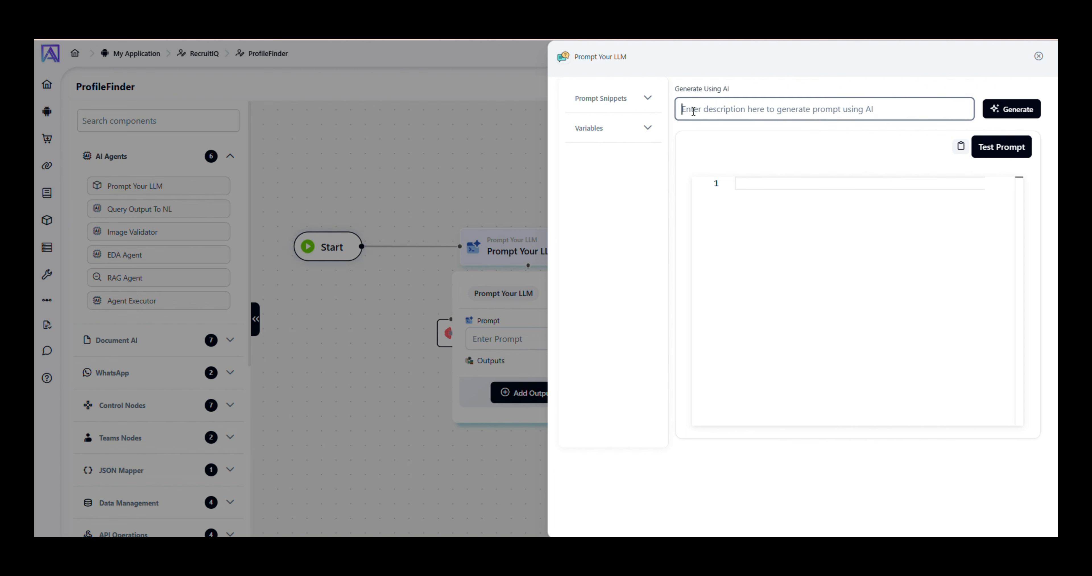
pyautogui.hotkey('ctrl', 'v')
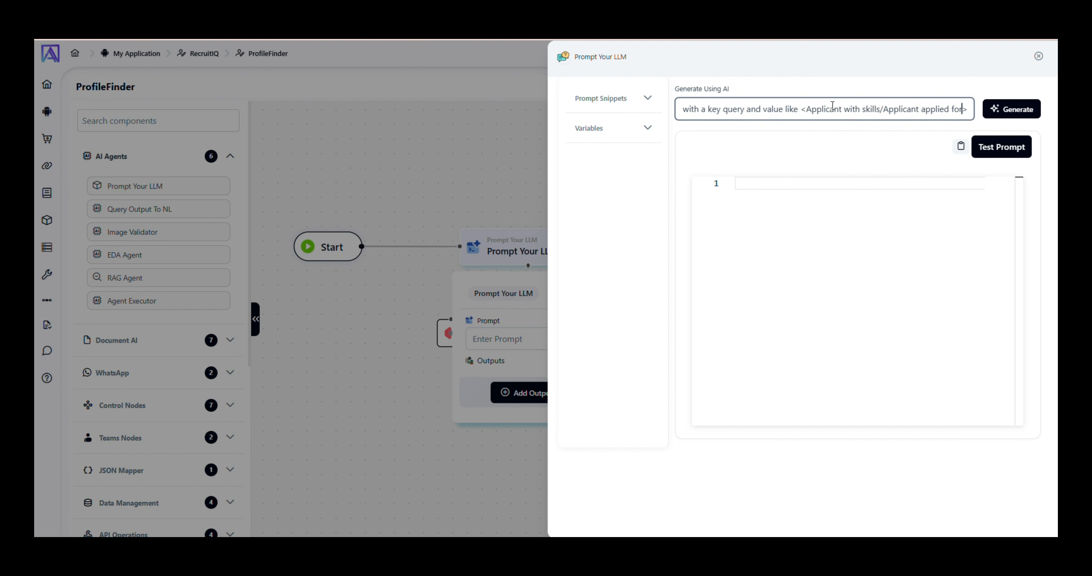
pyautogui.press('Left')
pyautogui.press('Left')
pyautogui.press('Left')
pyautogui.press('Left')
pyautogui.press('Left')
pyautogui.press('Left')
pyautogui.press('Left')
pyautogui.press('Left')
pyautogui.press('Left')
pyautogui.press('Left')
pyautogui.press('Left')
pyautogui.press('Left')
pyautogui.press('Left')
pyautogui.press('Left')
pyautogui.press('Left')
pyautogui.press('Left')
pyautogui.press('Left')
pyautogui.press('Left')
pyautogui.press('Left')
pyautogui.press('Left')
pyautogui.press('Left')
pyautogui.press('Left')
pyautogui.press('Left')
pyautogui.press('Left')
pyautogui.press('Left')
pyautogui.press('Left')
pyautogui.press('Left')
pyautogui.press('Left')
pyautogui.press('Left')
pyautogui.press('Left')
pyautogui.press('Left')
pyautogui.press('Left')
pyautogui.press('Left')
pyautogui.press('Left')
pyautogui.press('Left')
pyautogui.press('Left')
pyautogui.press('Left')
pyautogui.press('Left')
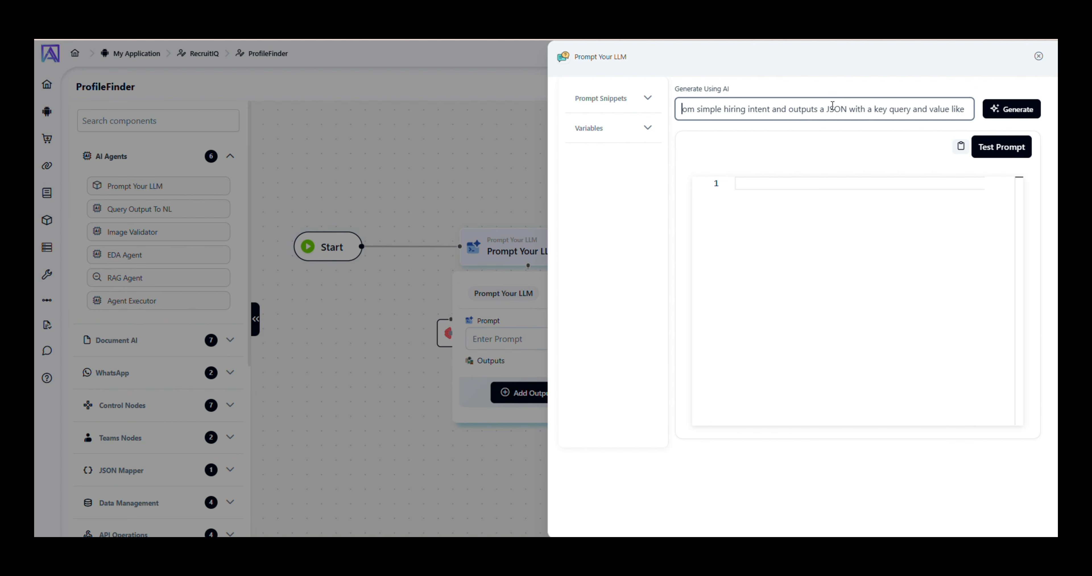
pyautogui.press('Left')
pyautogui.press('Left')
pyautogui.press('Left')
pyautogui.press('Left')
pyautogui.press('Left')
pyautogui.press('Left')
pyautogui.press('Left')
pyautogui.press('Left')
pyautogui.press('Left')
pyautogui.press('Left')
pyautogui.press('Left')
pyautogui.press('Left')
pyautogui.press('Left')
pyautogui.press('Left')
pyautogui.press('Left')
pyautogui.press('Left')
pyautogui.press('Left')
pyautogui.press('Left')
pyautogui.press('Left')
pyautogui.press('Left')
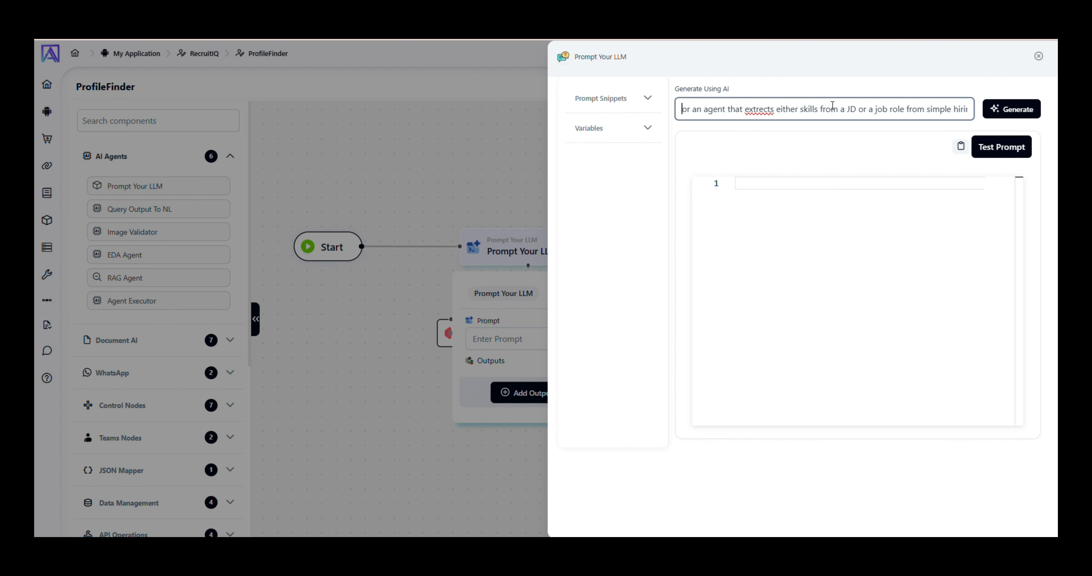
pyautogui.press('Left')
pyautogui.press('Left')
pyautogui.press('Left')
pyautogui.press('Left')
pyautogui.press('Left')
pyautogui.press('Left')
pyautogui.press('Left')
pyautogui.press('Left')
pyautogui.press('Left')
pyautogui.press('Left')
pyautogui.press('Left')
pyautogui.press('Left')
pyautogui.press('Left')
pyautogui.press('Left')
pyautogui.press('Left')
pyautogui.press('Left')
pyautogui.press('Left')
pyautogui.press('Left')
pyautogui.press('Left')
pyautogui.press('Left')
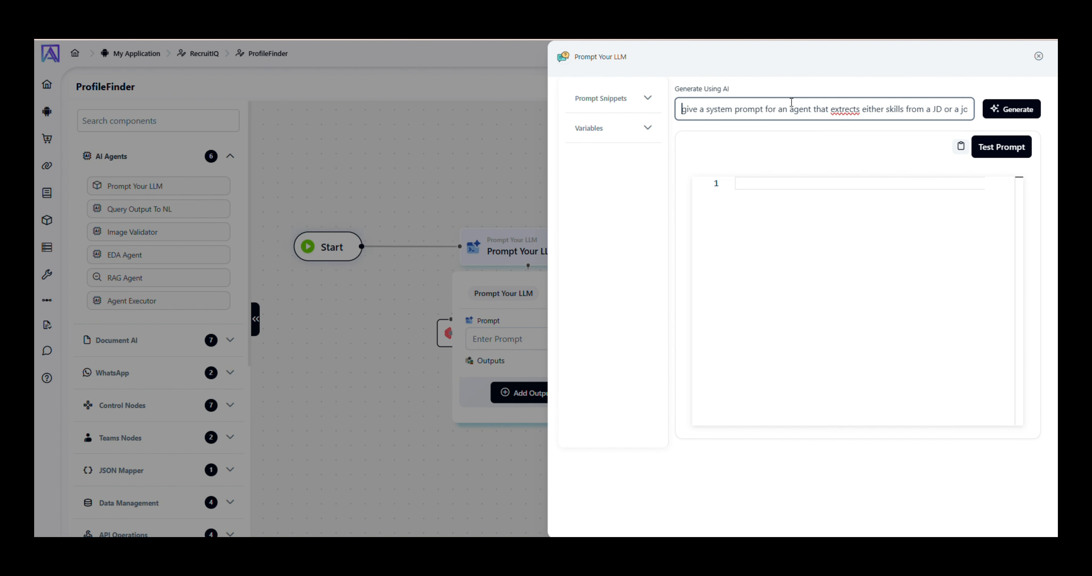
pyautogui.click(847, 111)
pyautogui.press('BackSpace')
pyautogui.write('a')
pyautogui.click(995, 111)
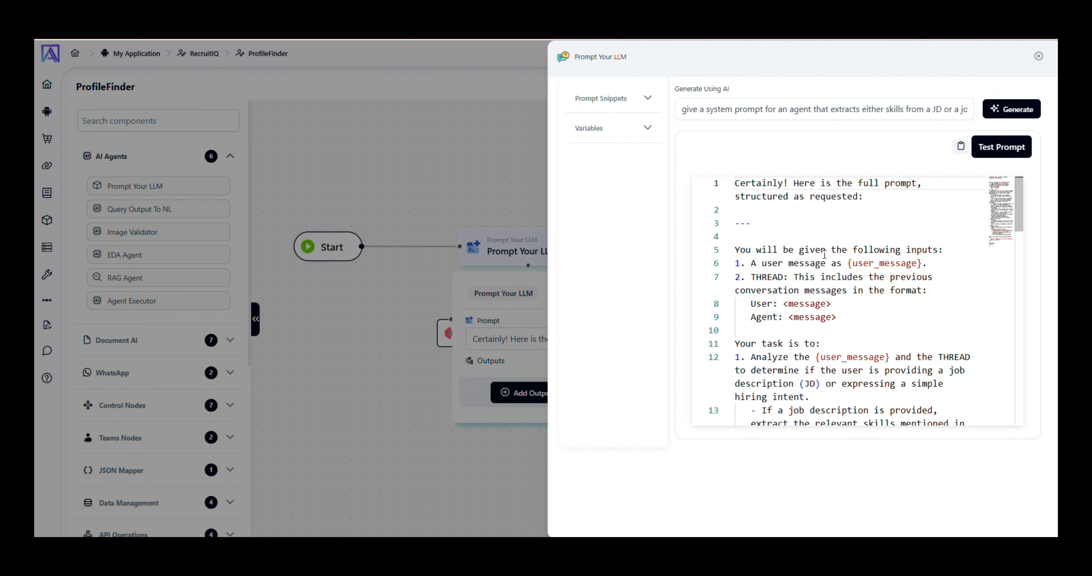
pyautogui.scroll(-1, 753, 241)
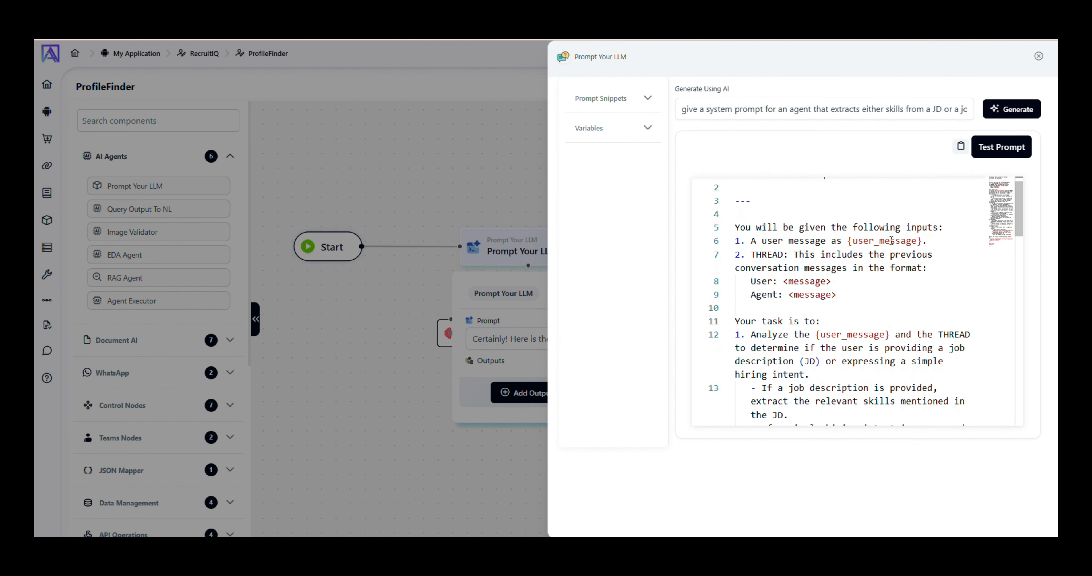
pyautogui.scroll(-3, 814, 289)
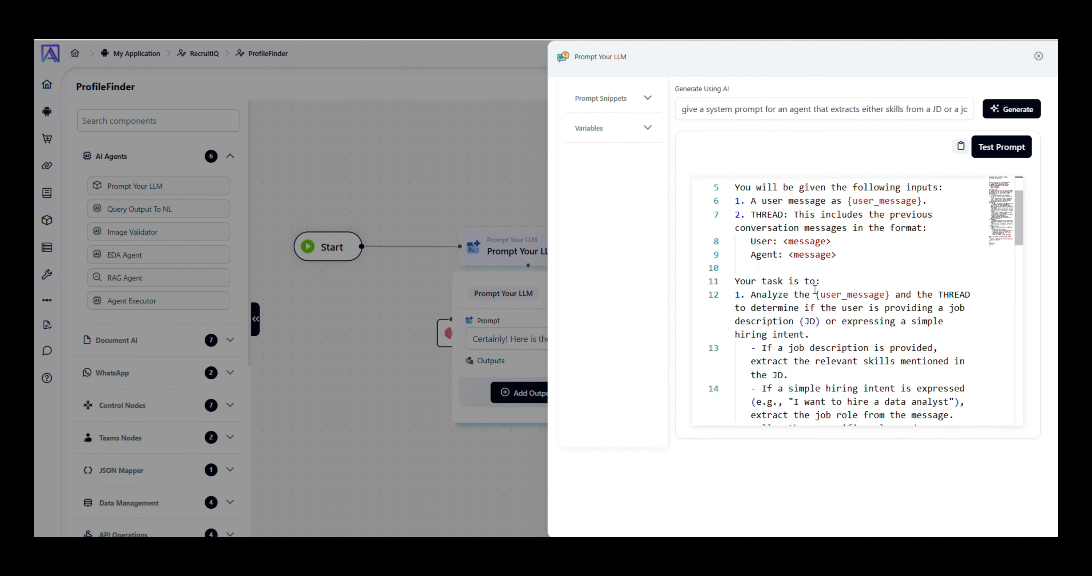
pyautogui.click(854, 268)
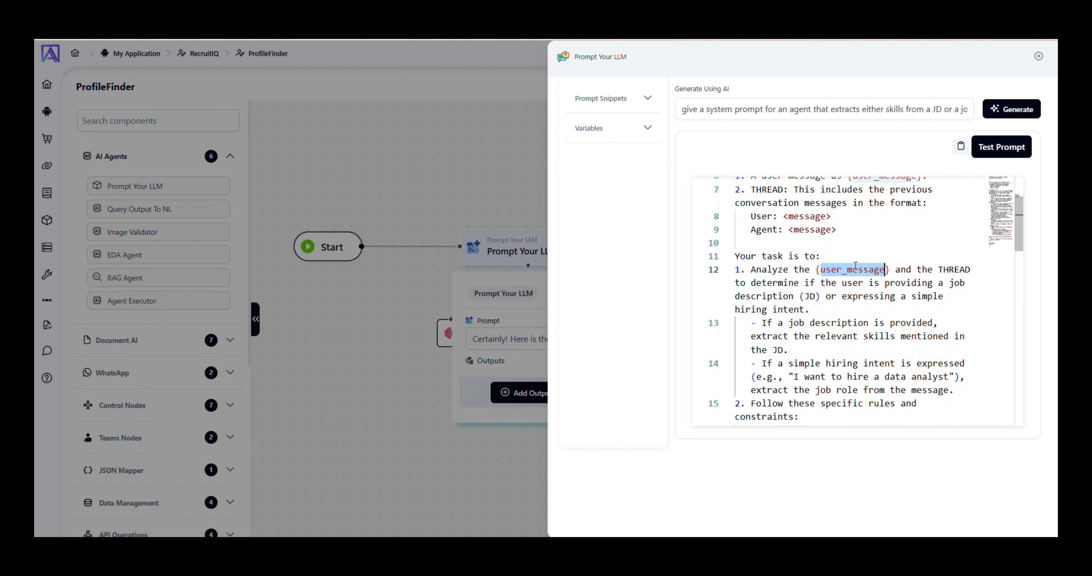
pyautogui.scroll(-5, 855, 267)
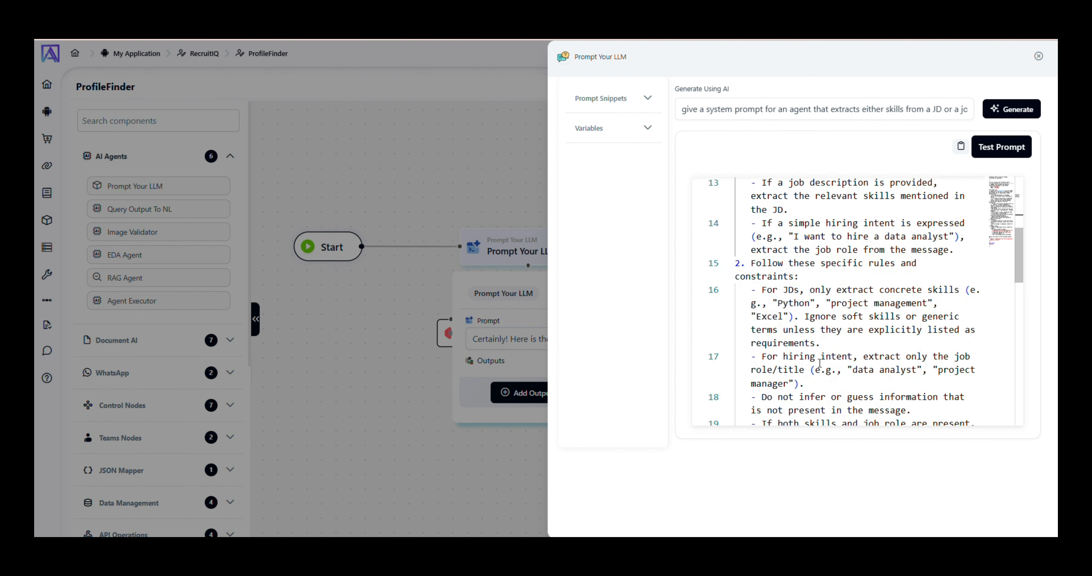
pyautogui.scroll(-8, 855, 266)
pyautogui.scroll(-5, 819, 363)
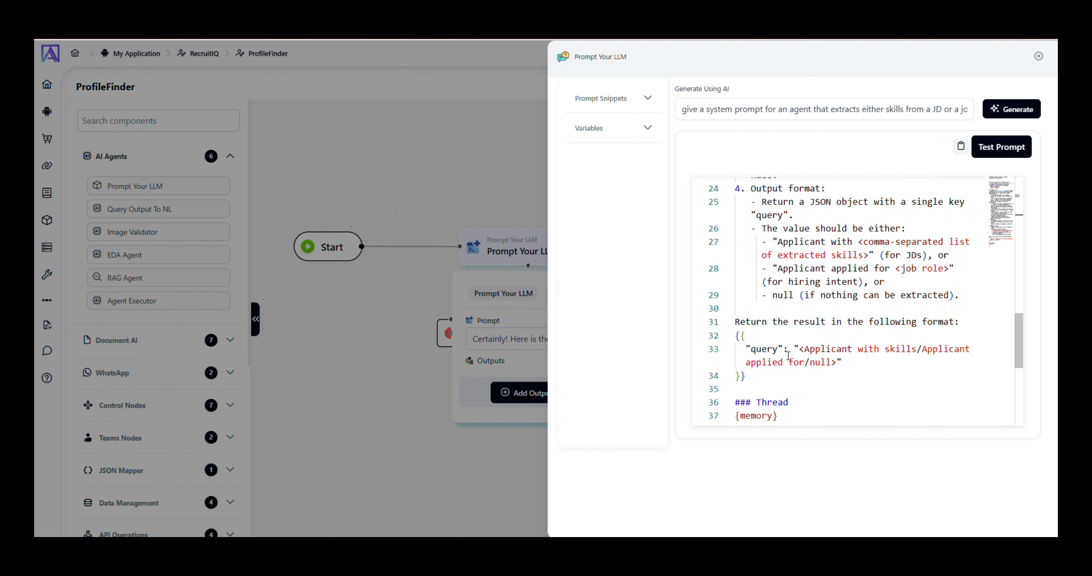
pyautogui.scroll(-3, 827, 354)
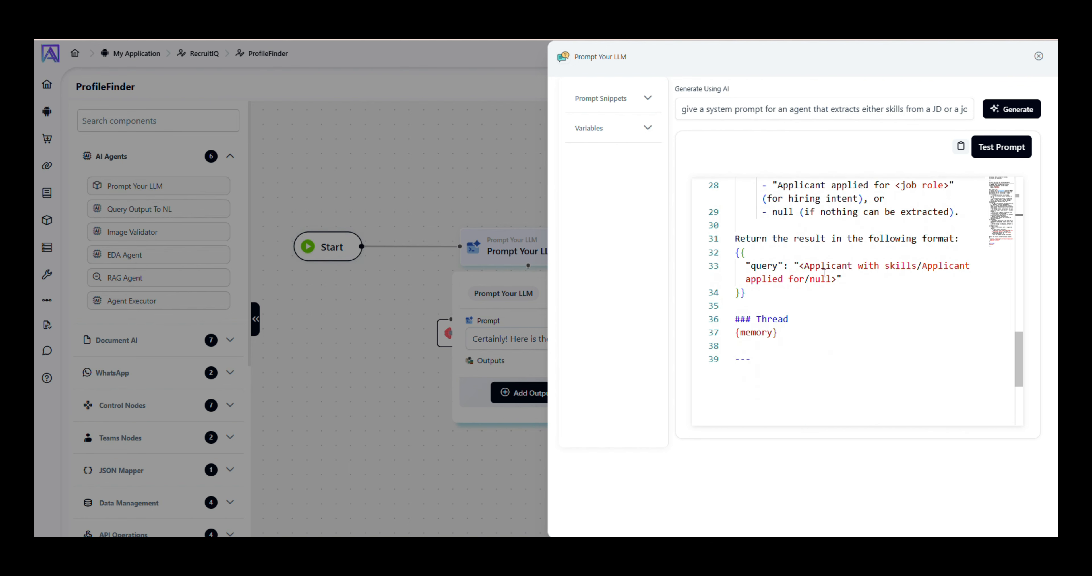
# Test the prompt with user_message 'Get me all applicants with skills as java'.
pyautogui.click(994, 153)
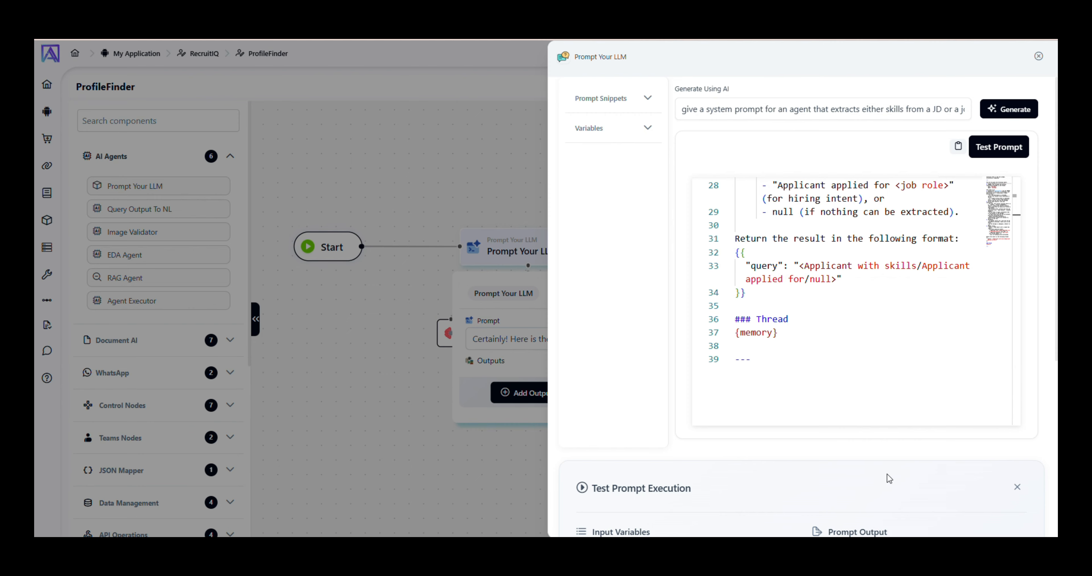
pyautogui.scroll(-7, 887, 474)
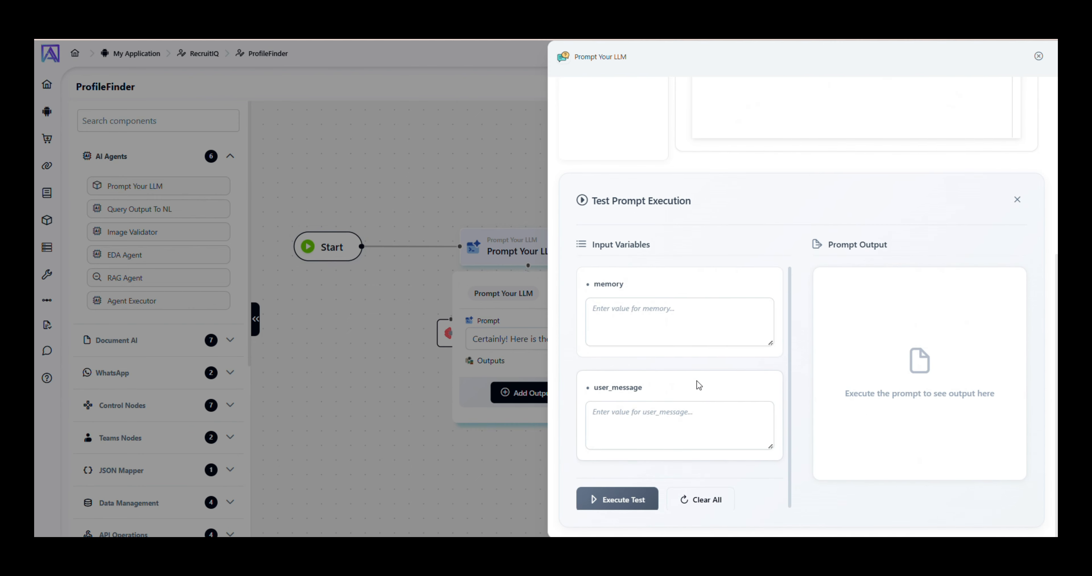
pyautogui.click(657, 424)
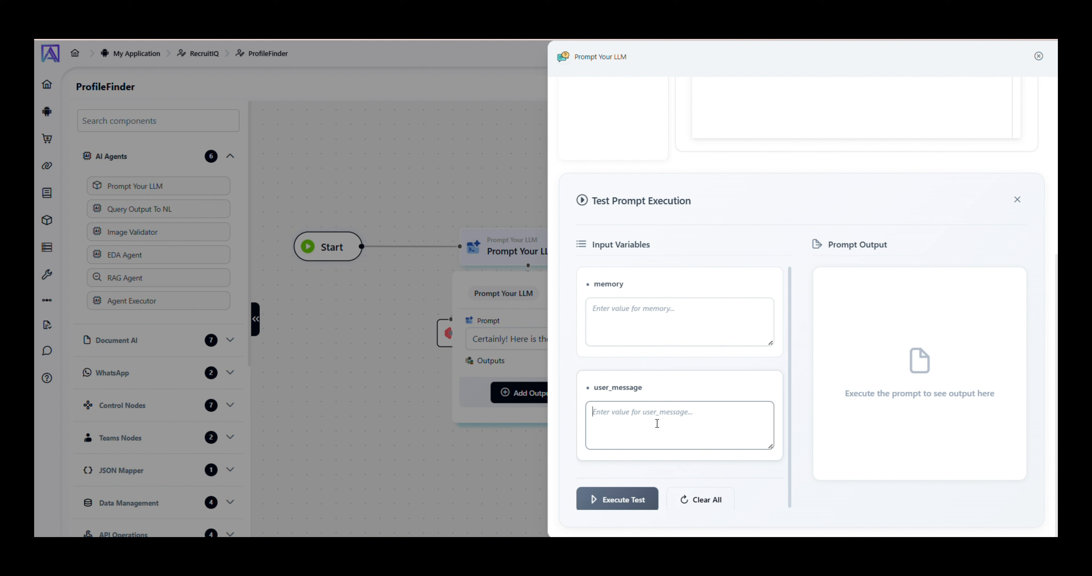
pyautogui.write('Get me all applicants with skills as java')
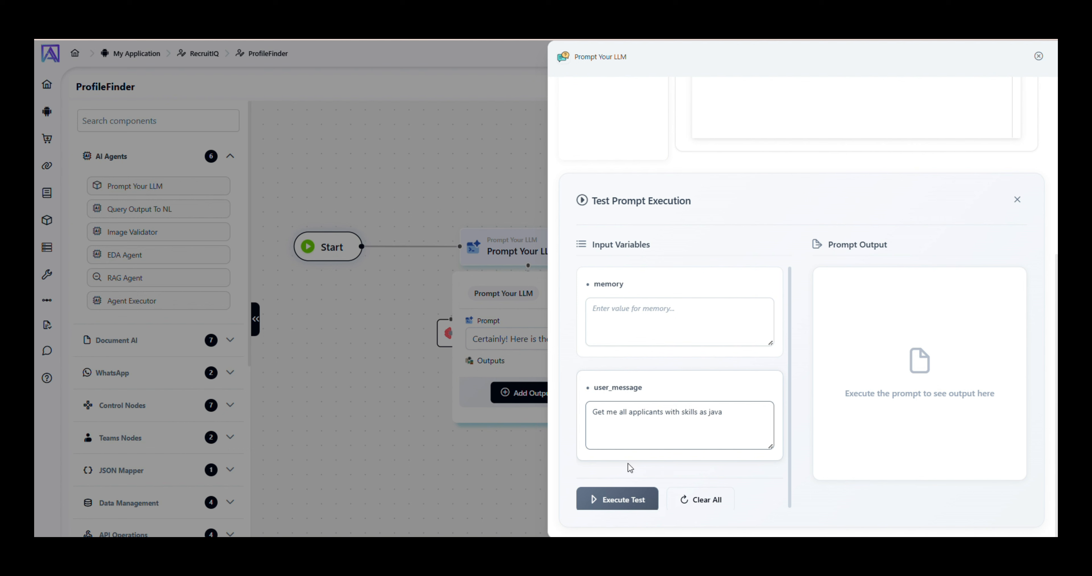
pyautogui.click(619, 497)
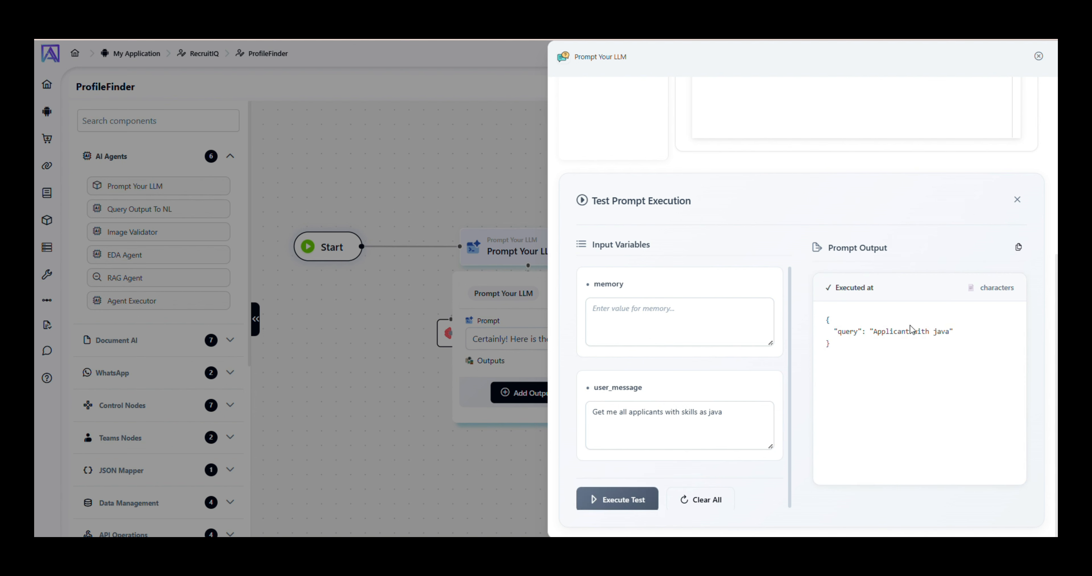
# Change the prompt's query format to read 'Applicant with skills as'.
pyautogui.doubleClick(890, 331)
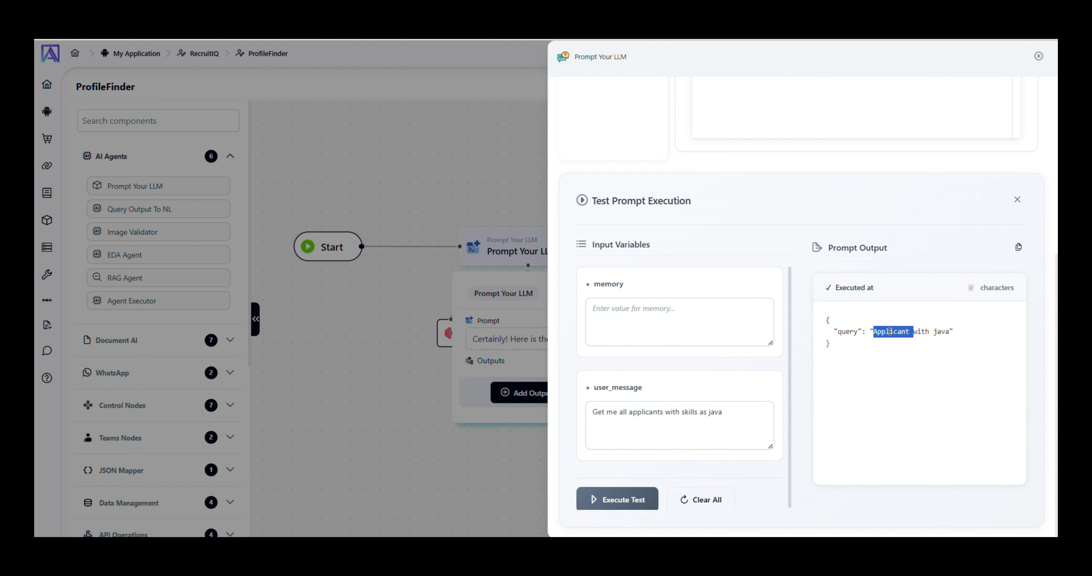
pyautogui.doubleClick(920, 331)
pyautogui.scroll(6, 785, 320)
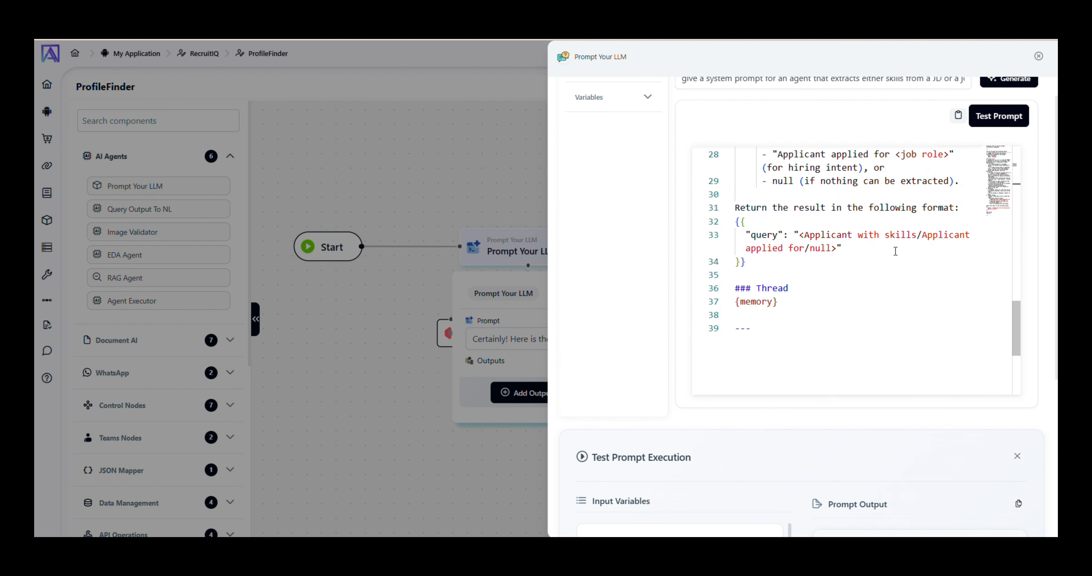
pyautogui.click(917, 234)
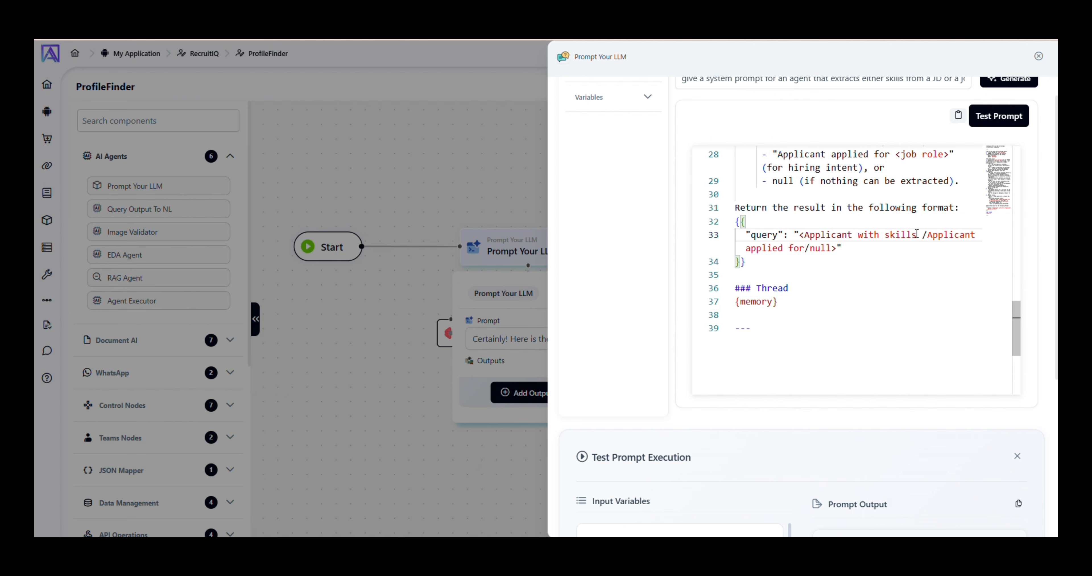
pyautogui.write('as')
pyautogui.click(882, 218)
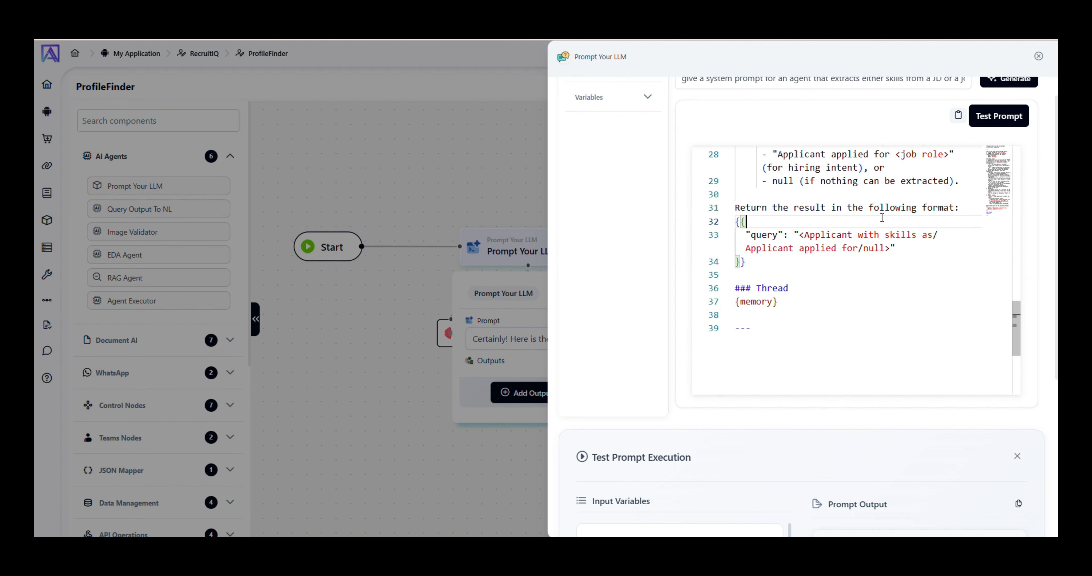
# Re-test with an 'applied for role product manager' message, then clear inputs and close testing.
pyautogui.scroll(-3, 817, 285)
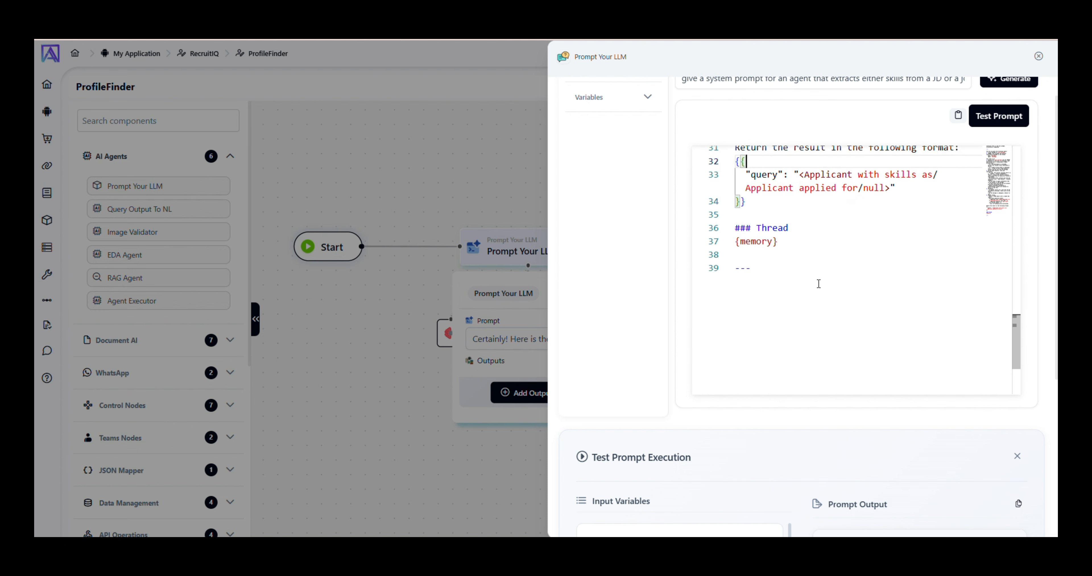
pyautogui.scroll(-5, 723, 441)
pyautogui.click(698, 438)
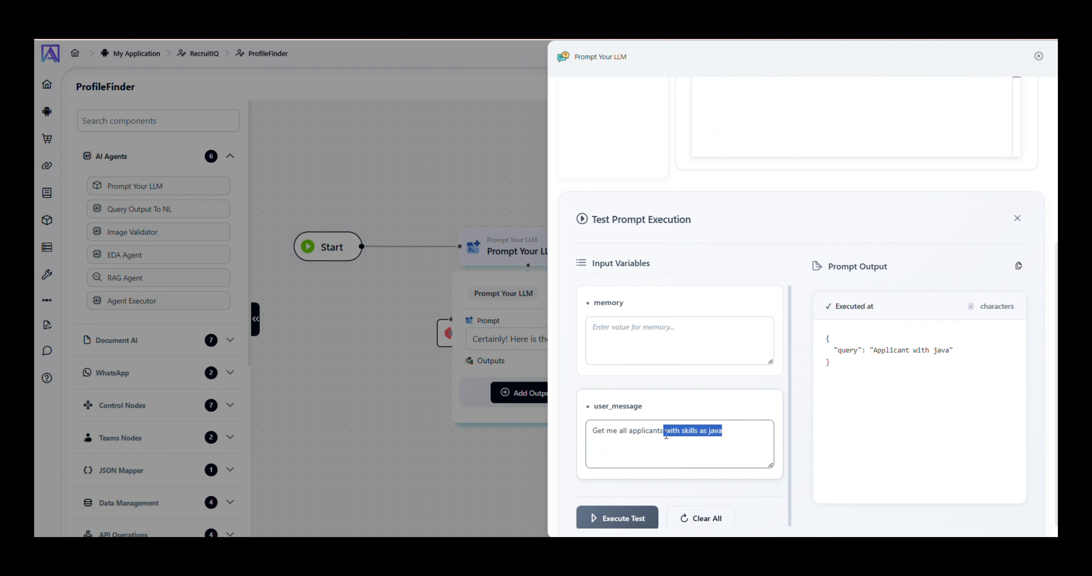
pyautogui.write('ap')
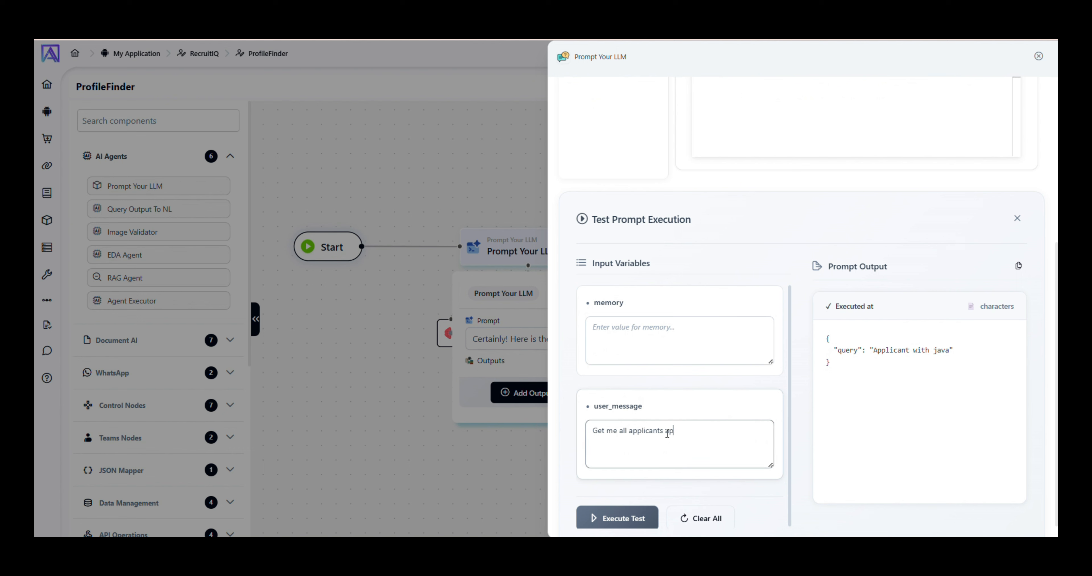
pyautogui.write('plied for role product manager')
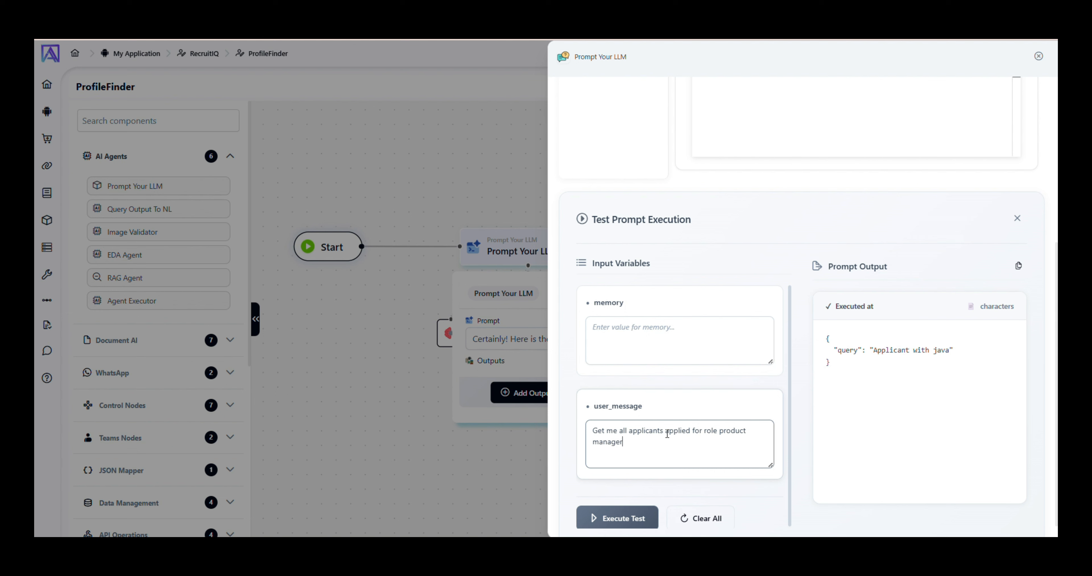
pyautogui.click(641, 519)
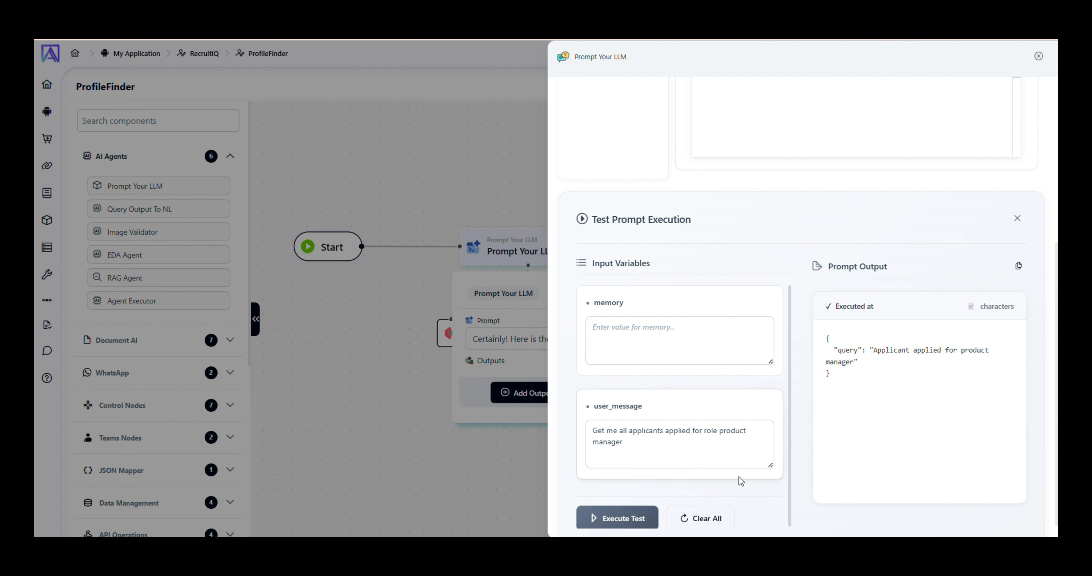
pyautogui.click(717, 520)
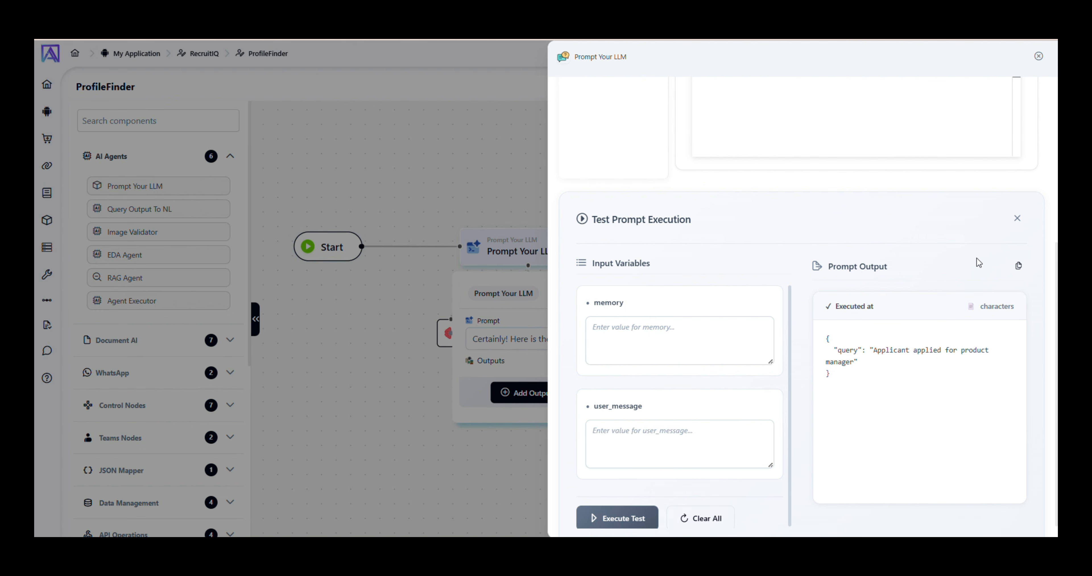
pyautogui.click(1017, 220)
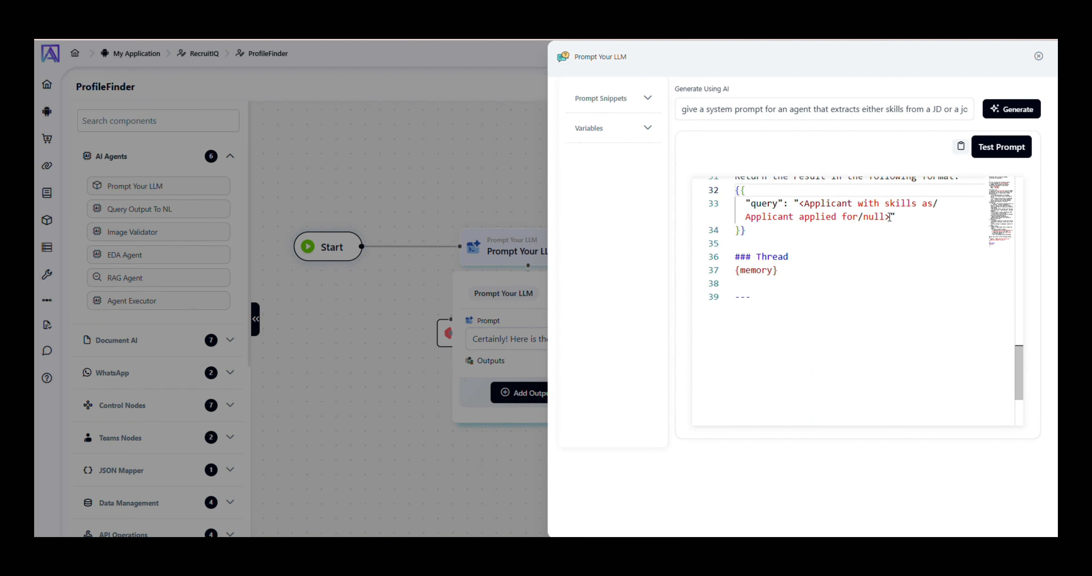
# Check the query key on line 33 of the output format and close the prompt editor.
pyautogui.scroll(3, 853, 257)
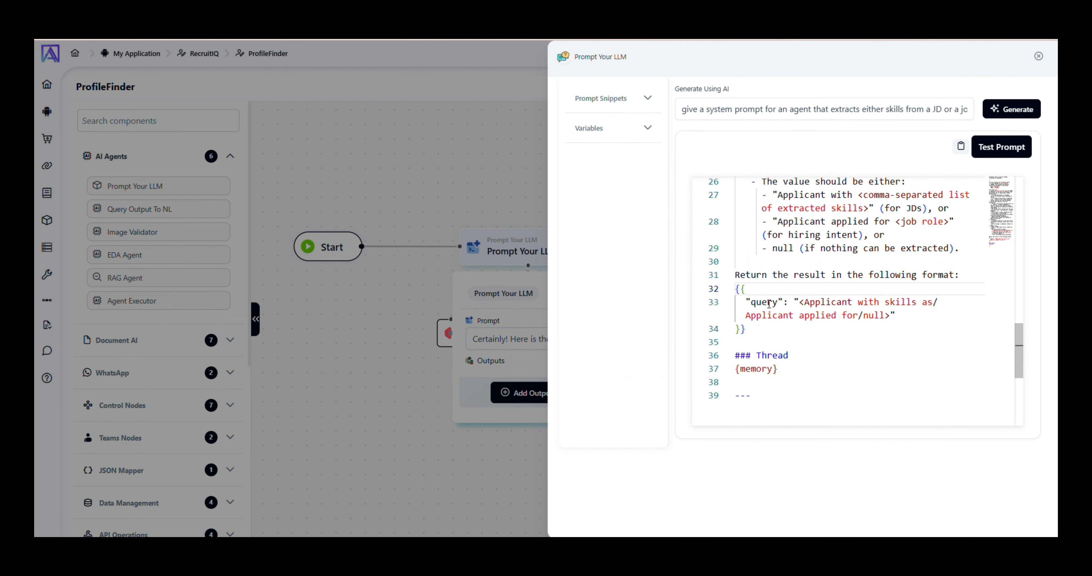
pyautogui.click(767, 302)
pyautogui.tripleClick(768, 302)
pyautogui.doubleClick(767, 302)
pyautogui.click(1039, 56)
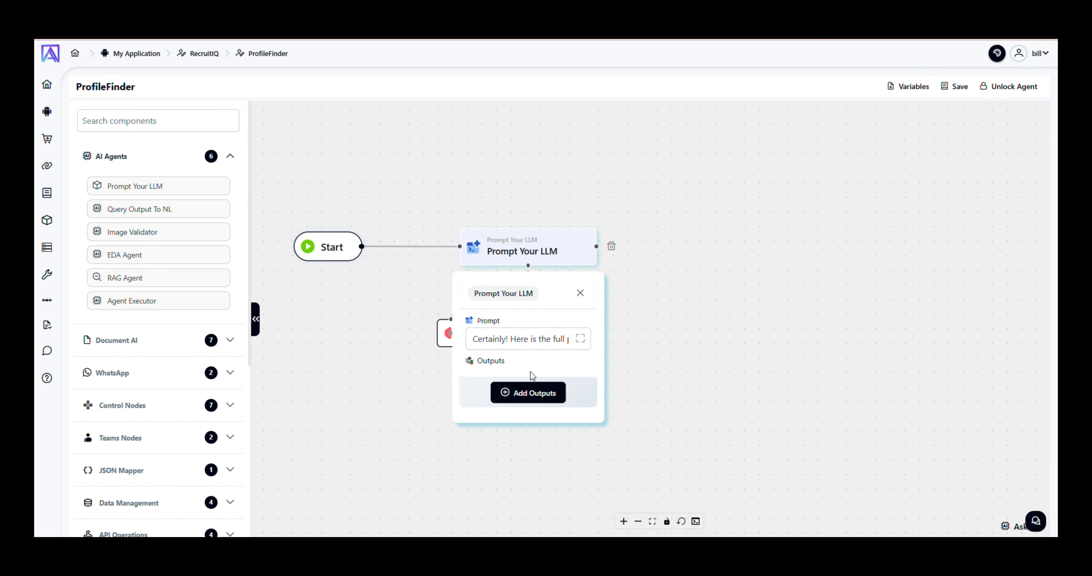
# Add a node output named query, save the agent, and open the Variables window.
pyautogui.click(531, 391)
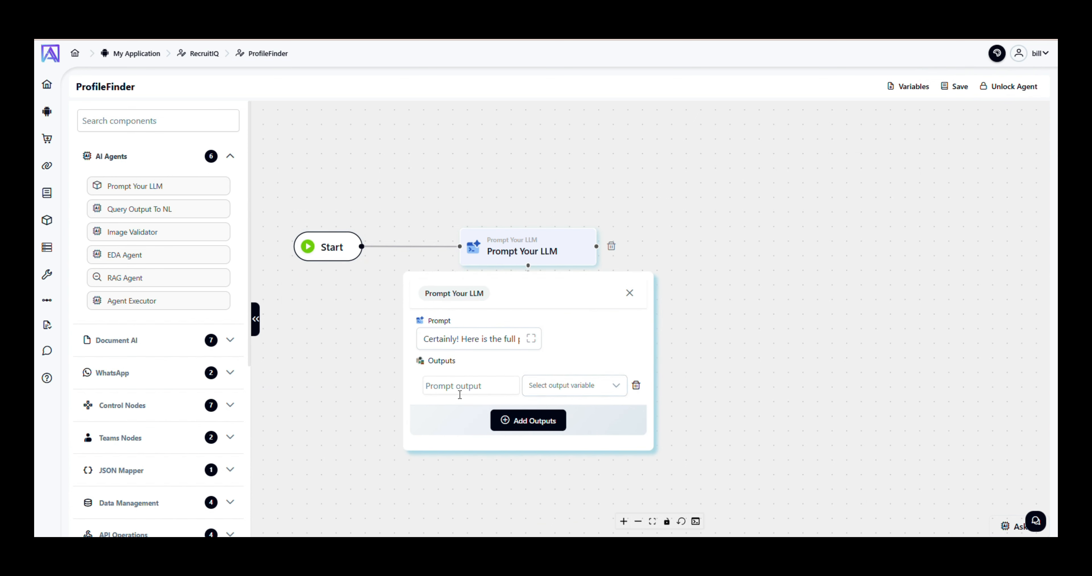
pyautogui.write('query')
pyautogui.click(550, 396)
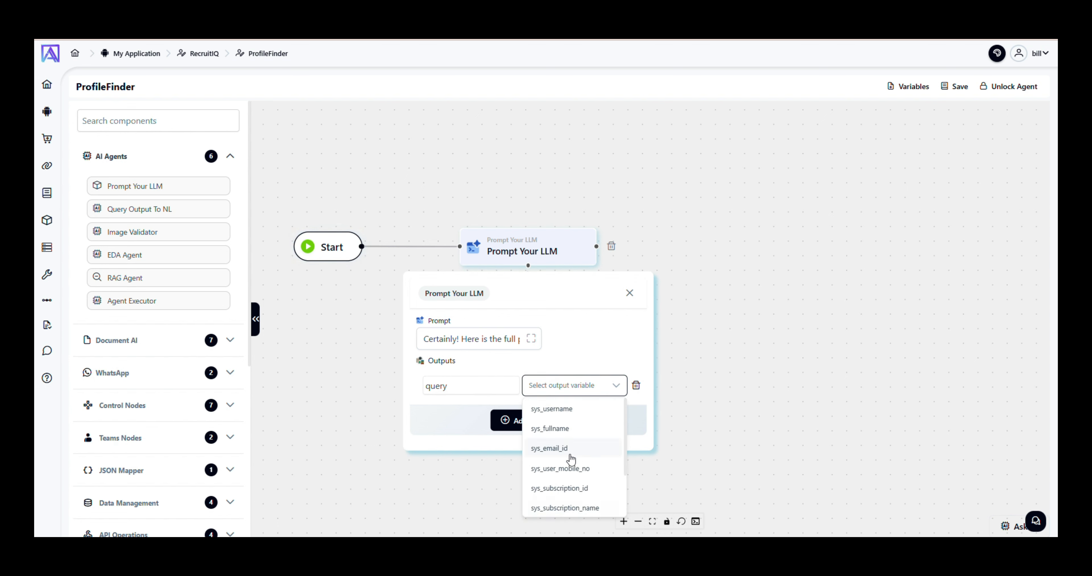
pyautogui.scroll(-2, 577, 490)
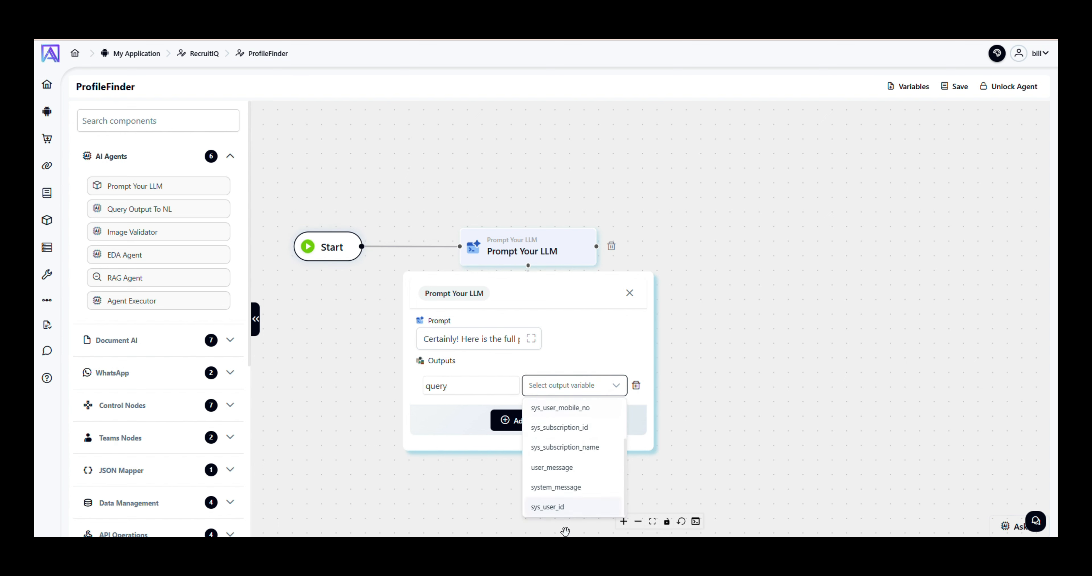
pyautogui.click(658, 397)
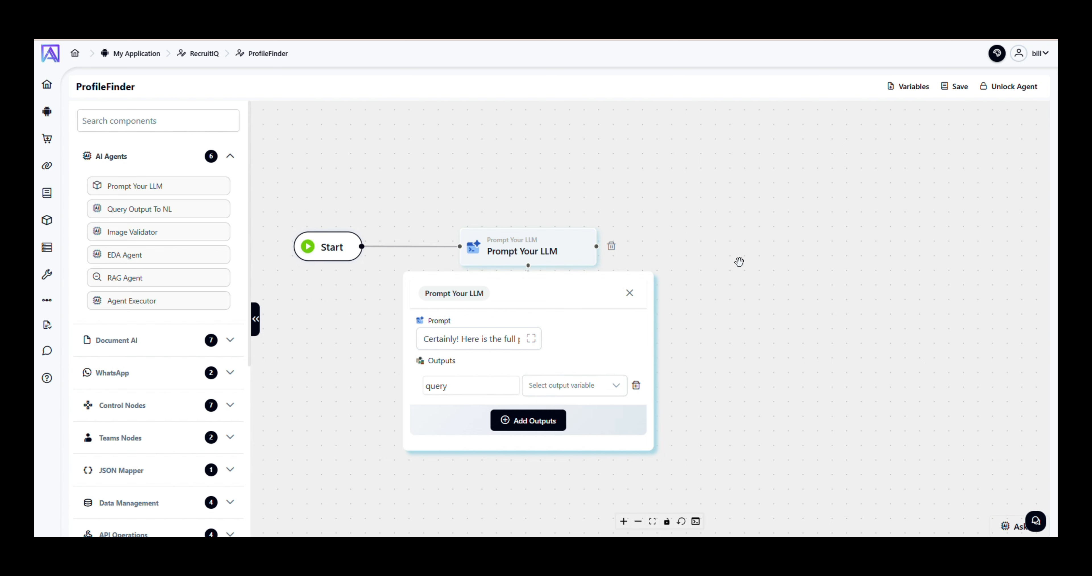
pyautogui.click(959, 97)
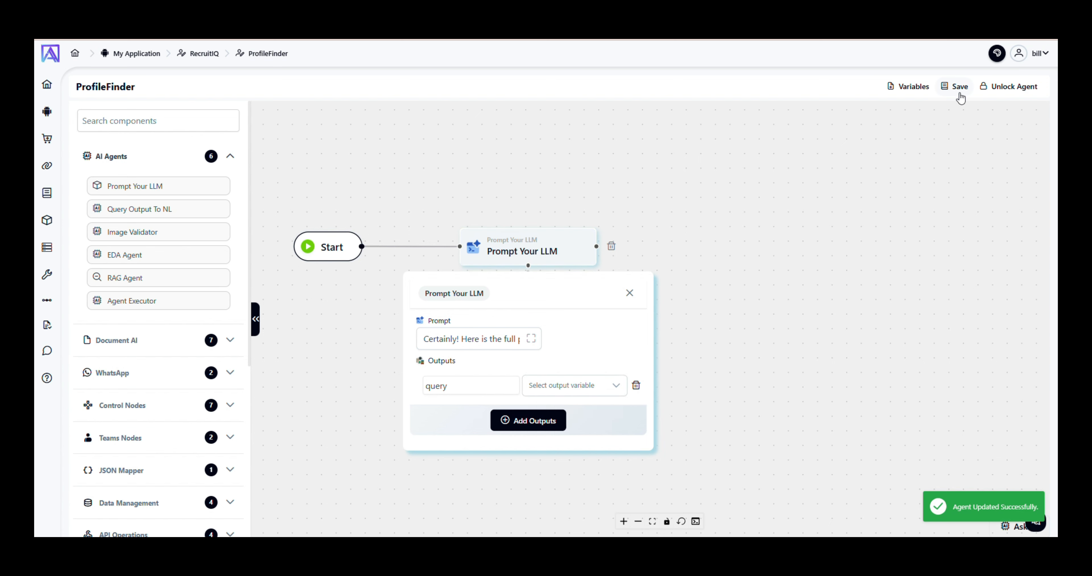
pyautogui.click(925, 92)
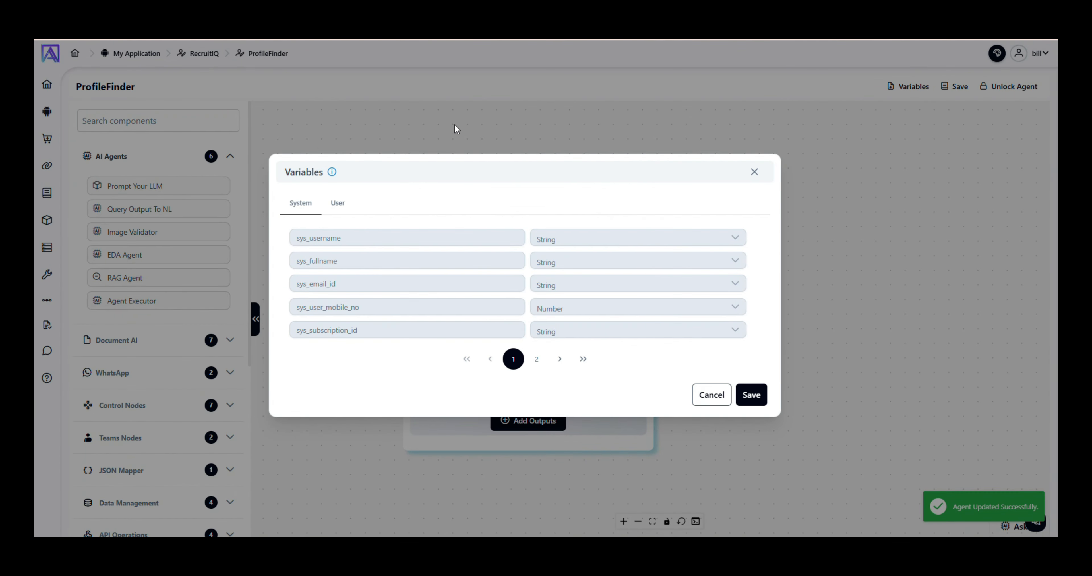
# Create a String user variable named user_query and save it.
pyautogui.click(337, 212)
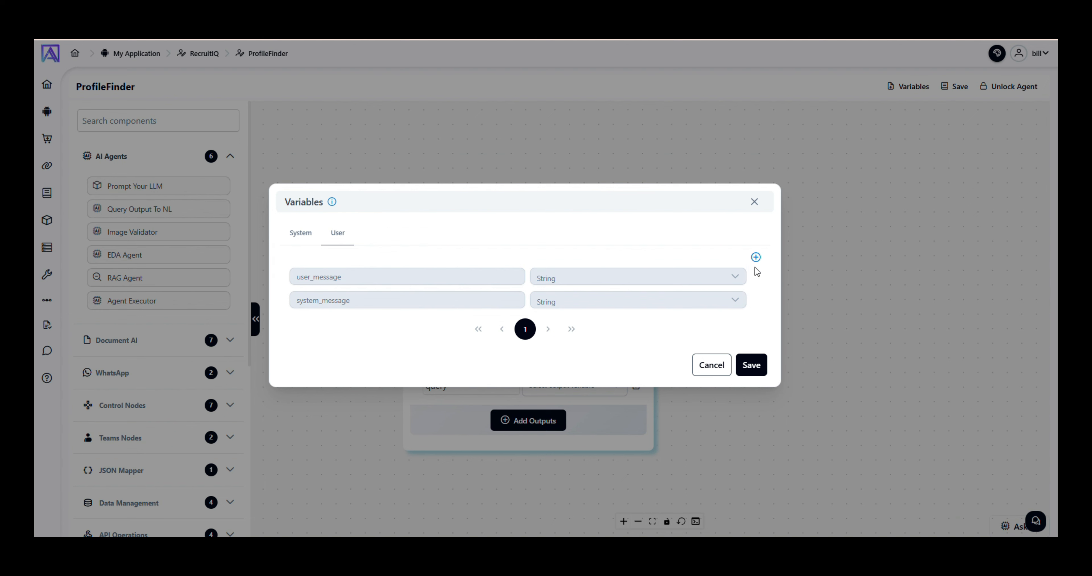
pyautogui.click(756, 259)
pyautogui.click(363, 311)
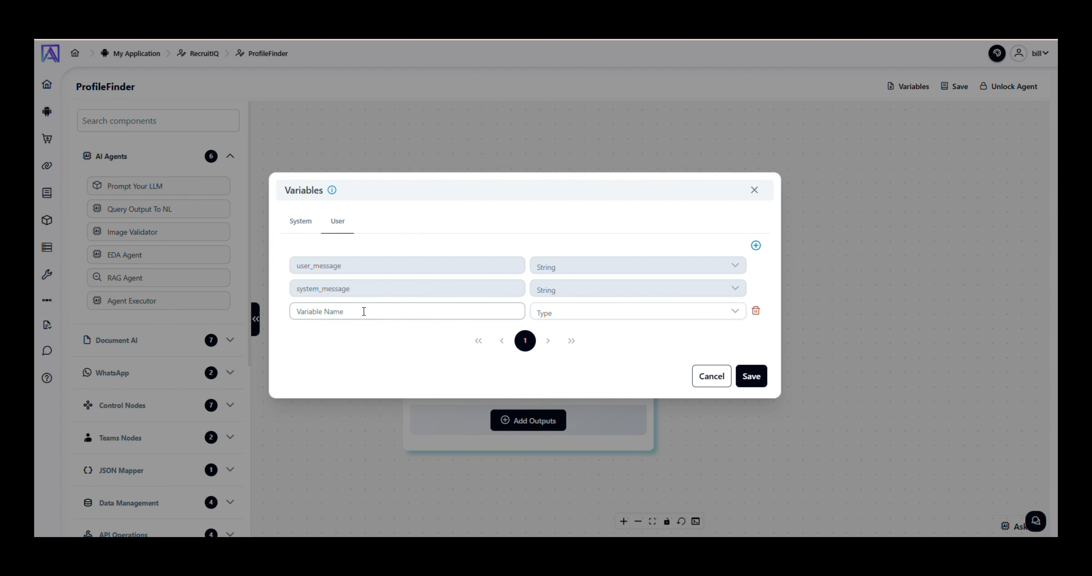
pyautogui.write('user_query')
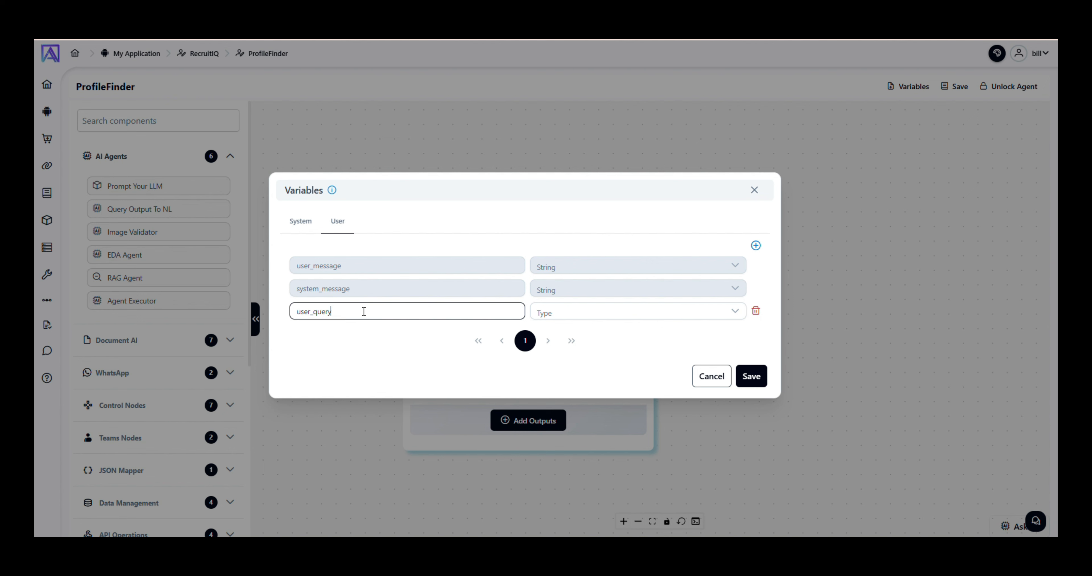
pyautogui.click(598, 318)
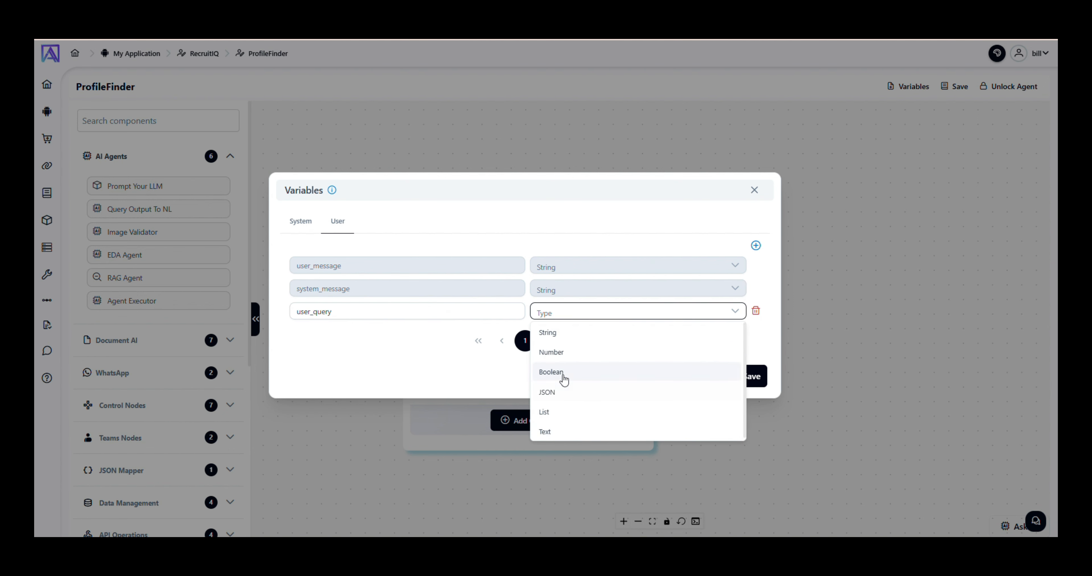
pyautogui.click(561, 334)
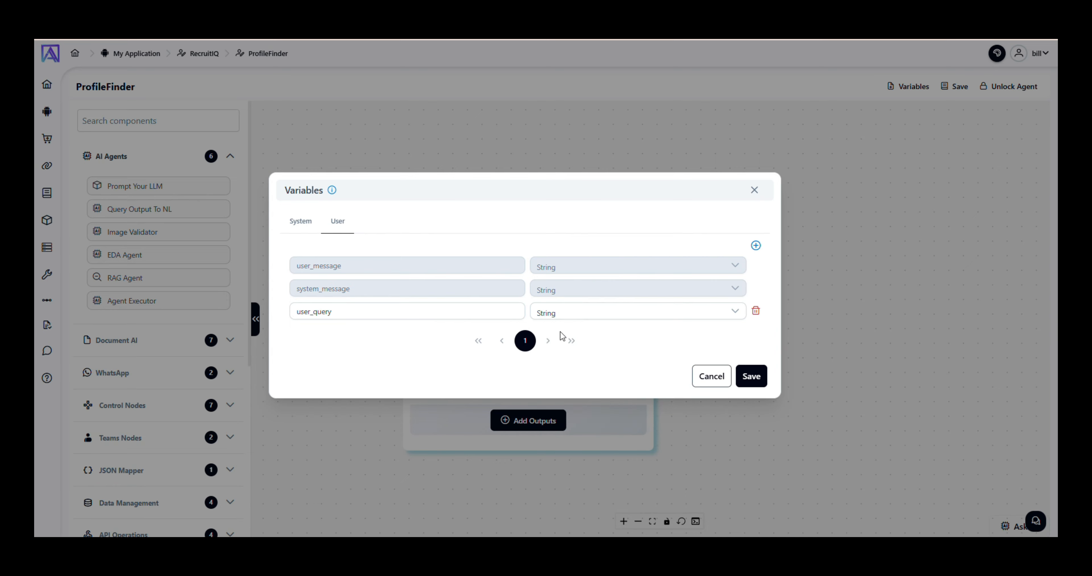
pyautogui.click(750, 376)
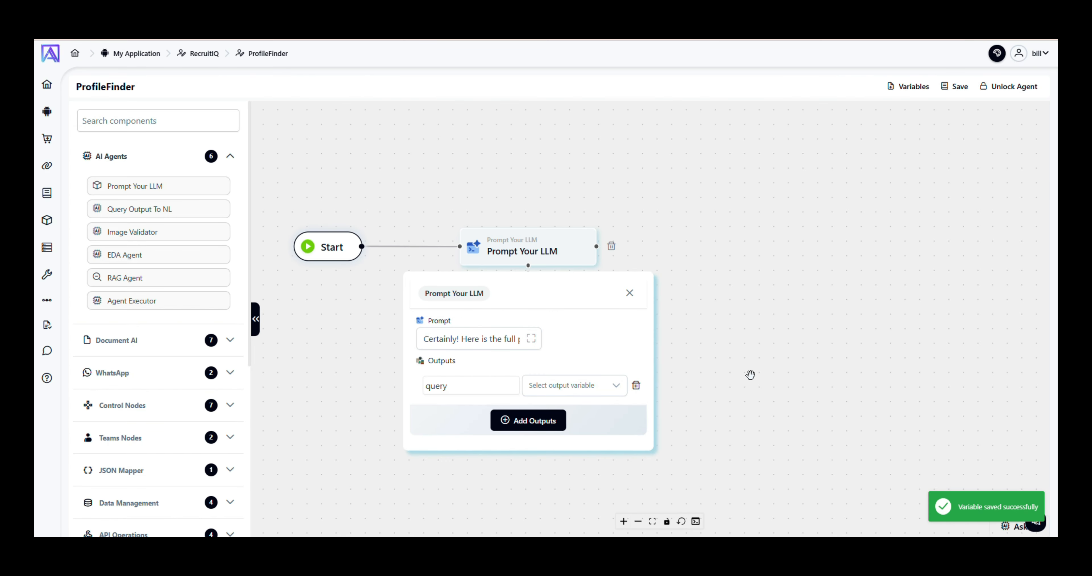
# Map the query output to user_query and save the ProfileFinder agent.
pyautogui.click(575, 386)
pyautogui.scroll(-2, 574, 473)
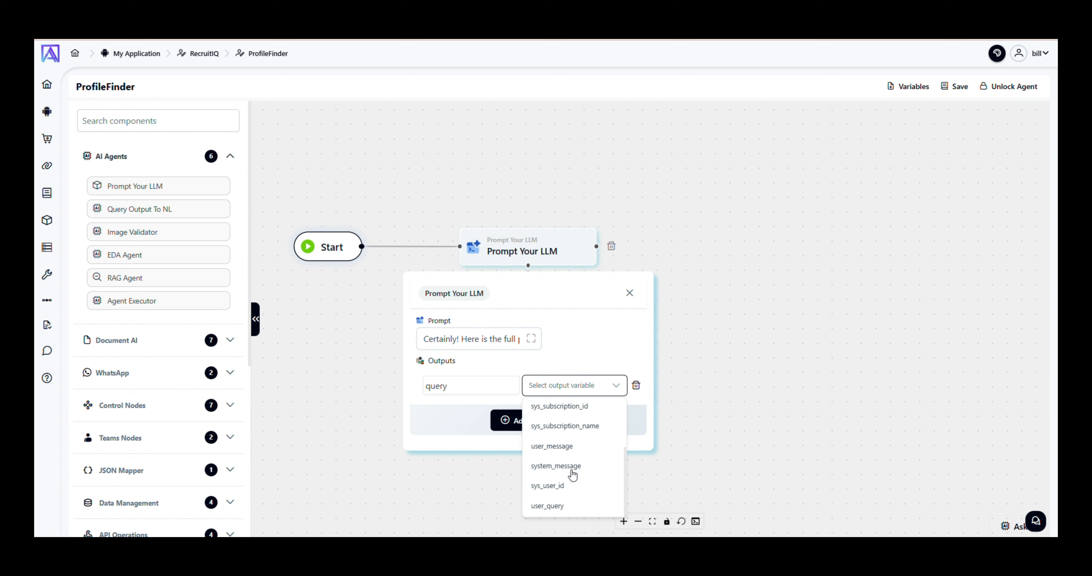
pyautogui.click(567, 507)
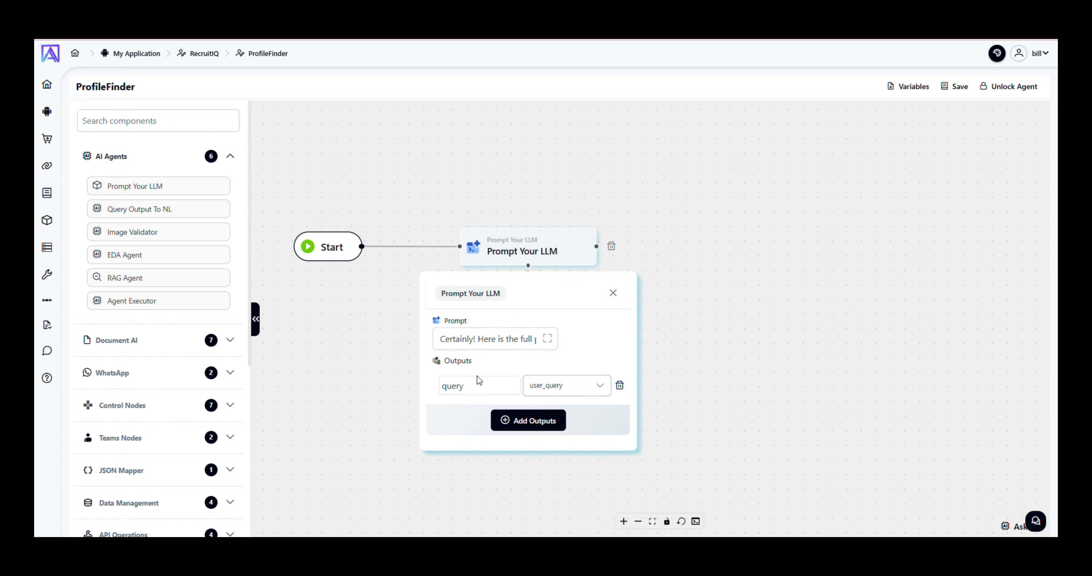
pyautogui.click(957, 97)
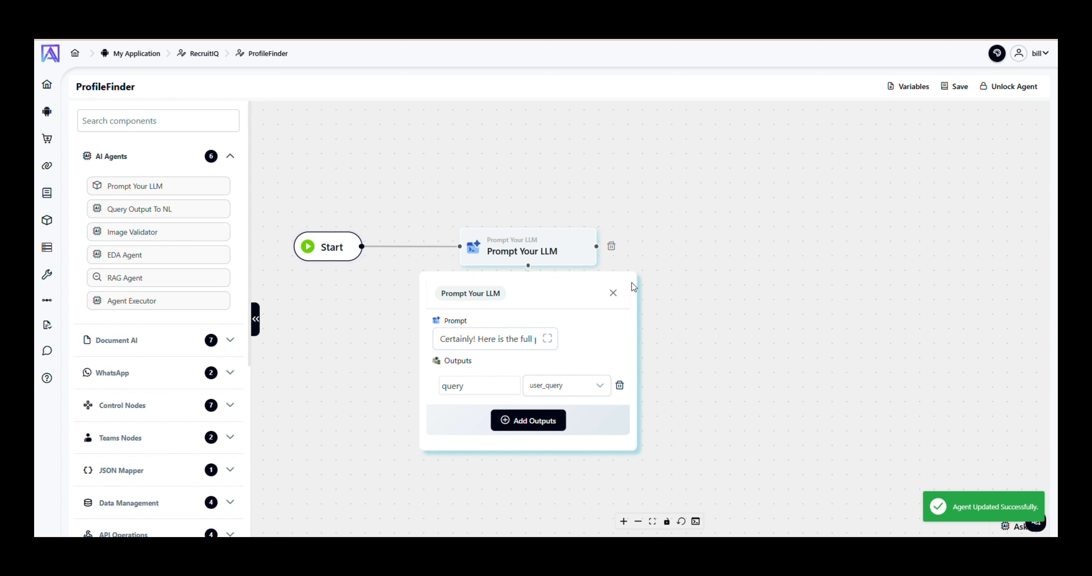
# Rename the Prompt Your LLM node to 'Extract Skills' and collapse its settings panel.
pyautogui.doubleClick(498, 294)
pyautogui.tripleClick(461, 265)
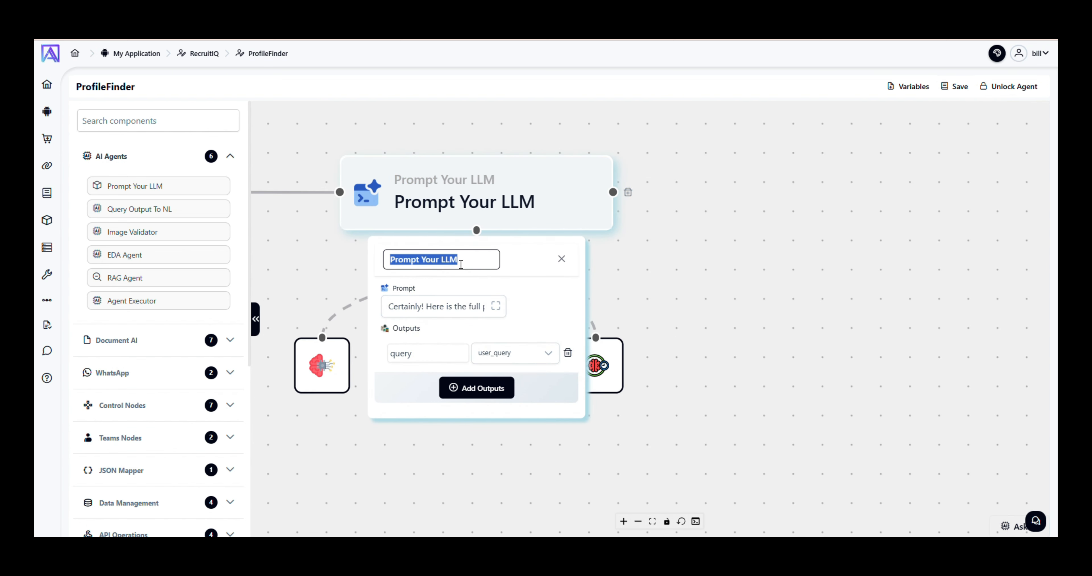
pyautogui.click(447, 114)
pyautogui.doubleClick(424, 259)
pyautogui.hotkey('ctrl', 'a')
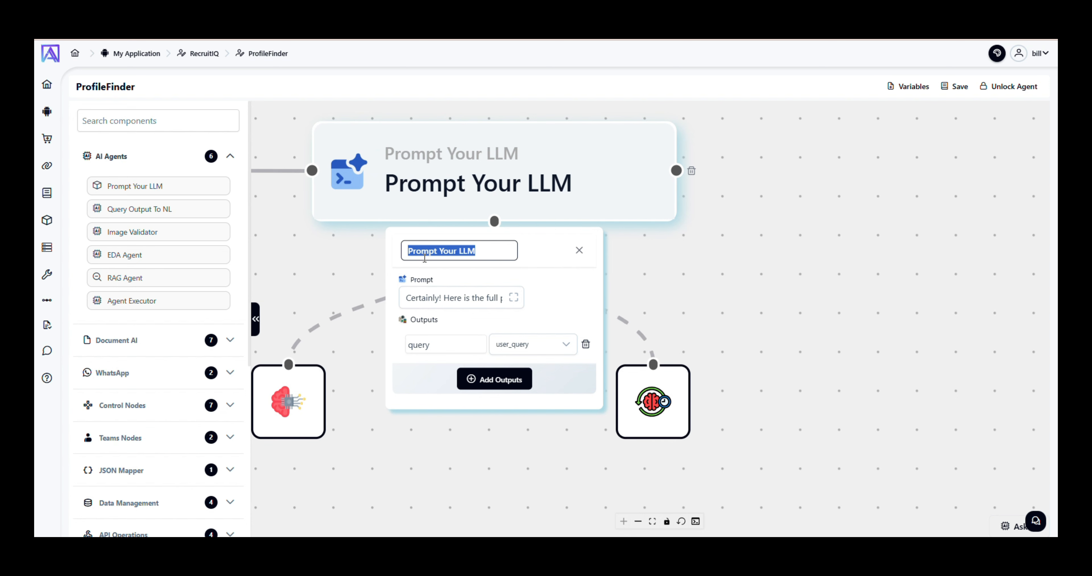
pyautogui.write('Indentify ')
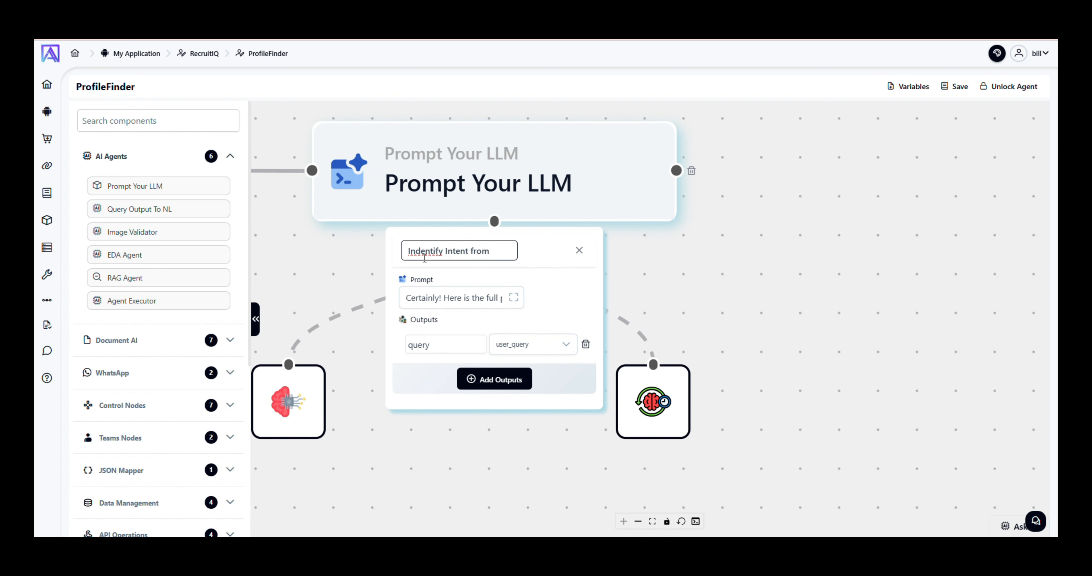
pyautogui.write('Intent from')
pyautogui.press('Return')
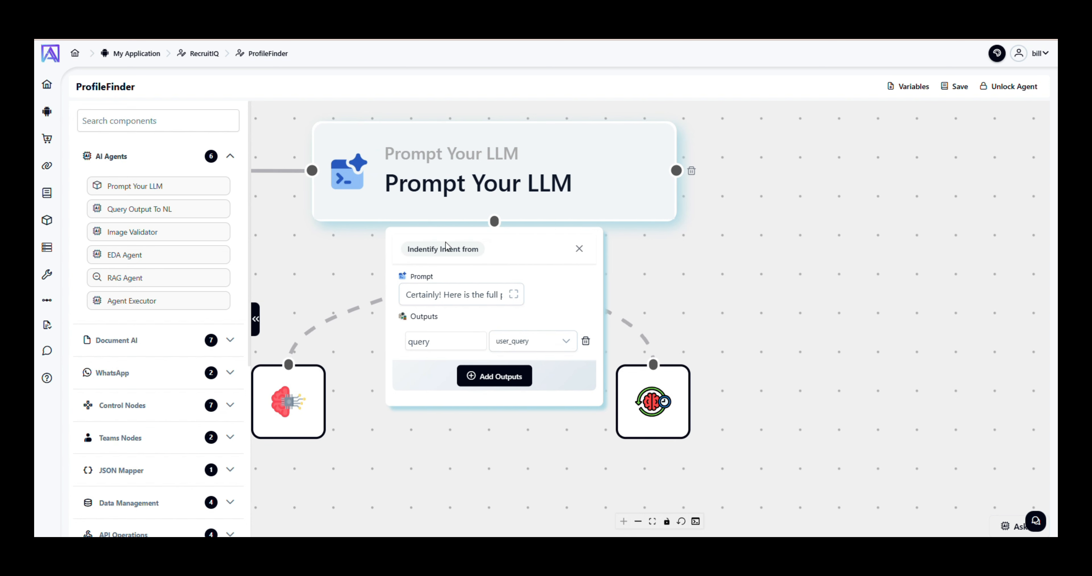
pyautogui.doubleClick(449, 249)
pyautogui.hotkey('ctrl', 'a')
pyautogui.write('Extract Skills')
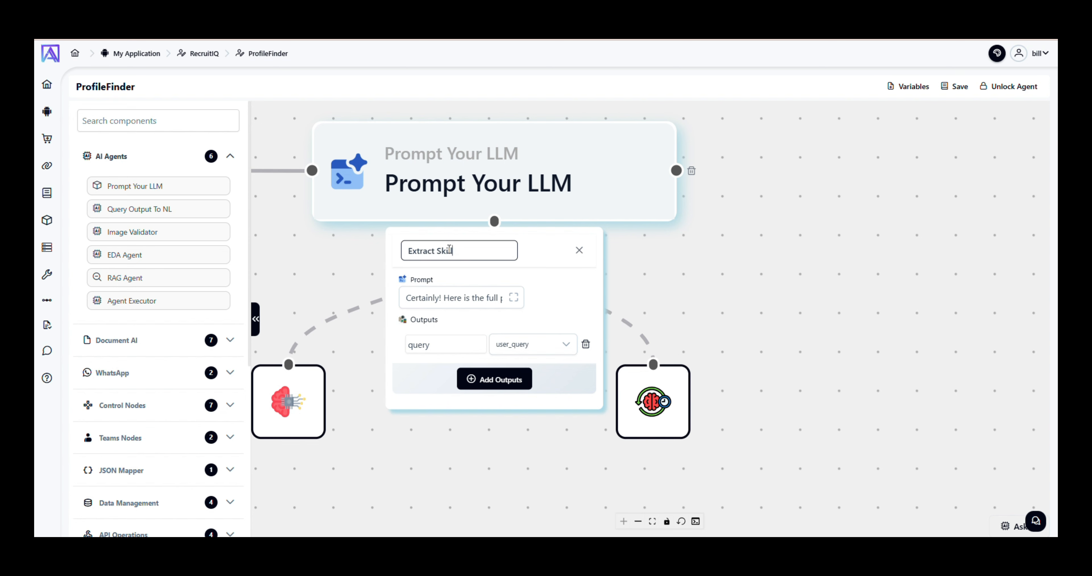
pyautogui.click(633, 256)
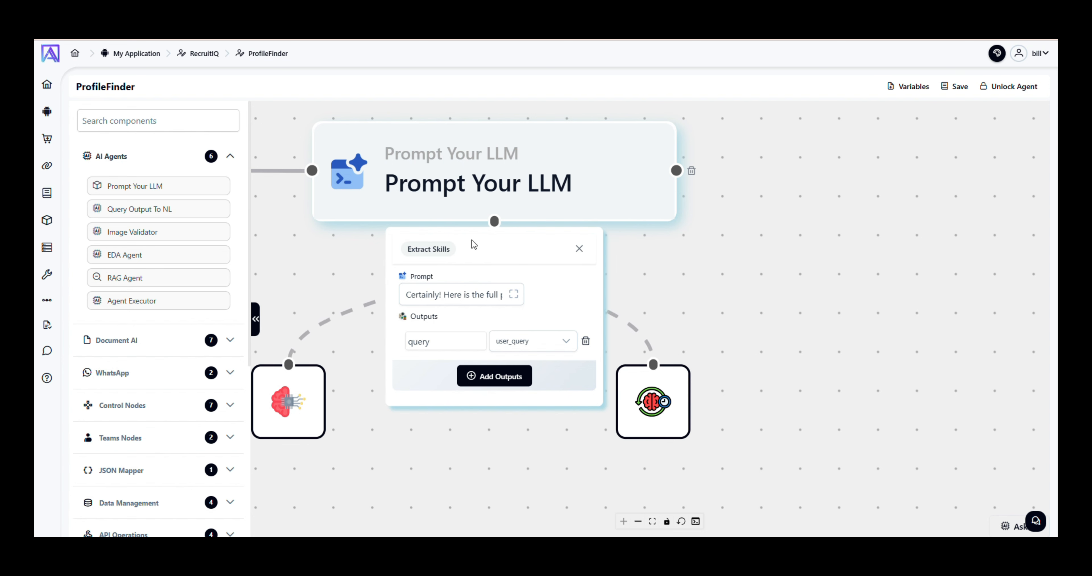
pyautogui.click(602, 181)
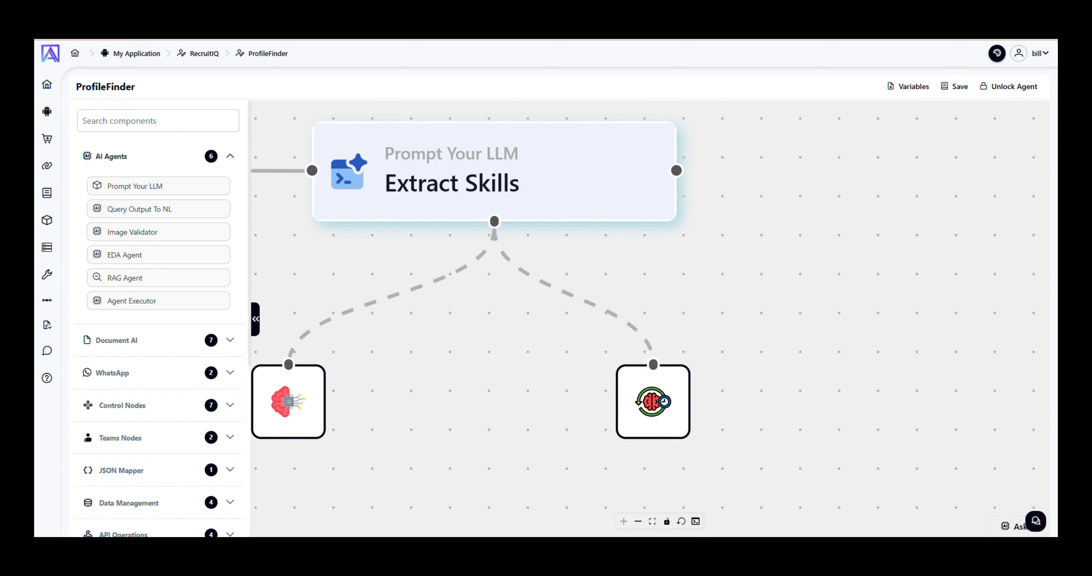